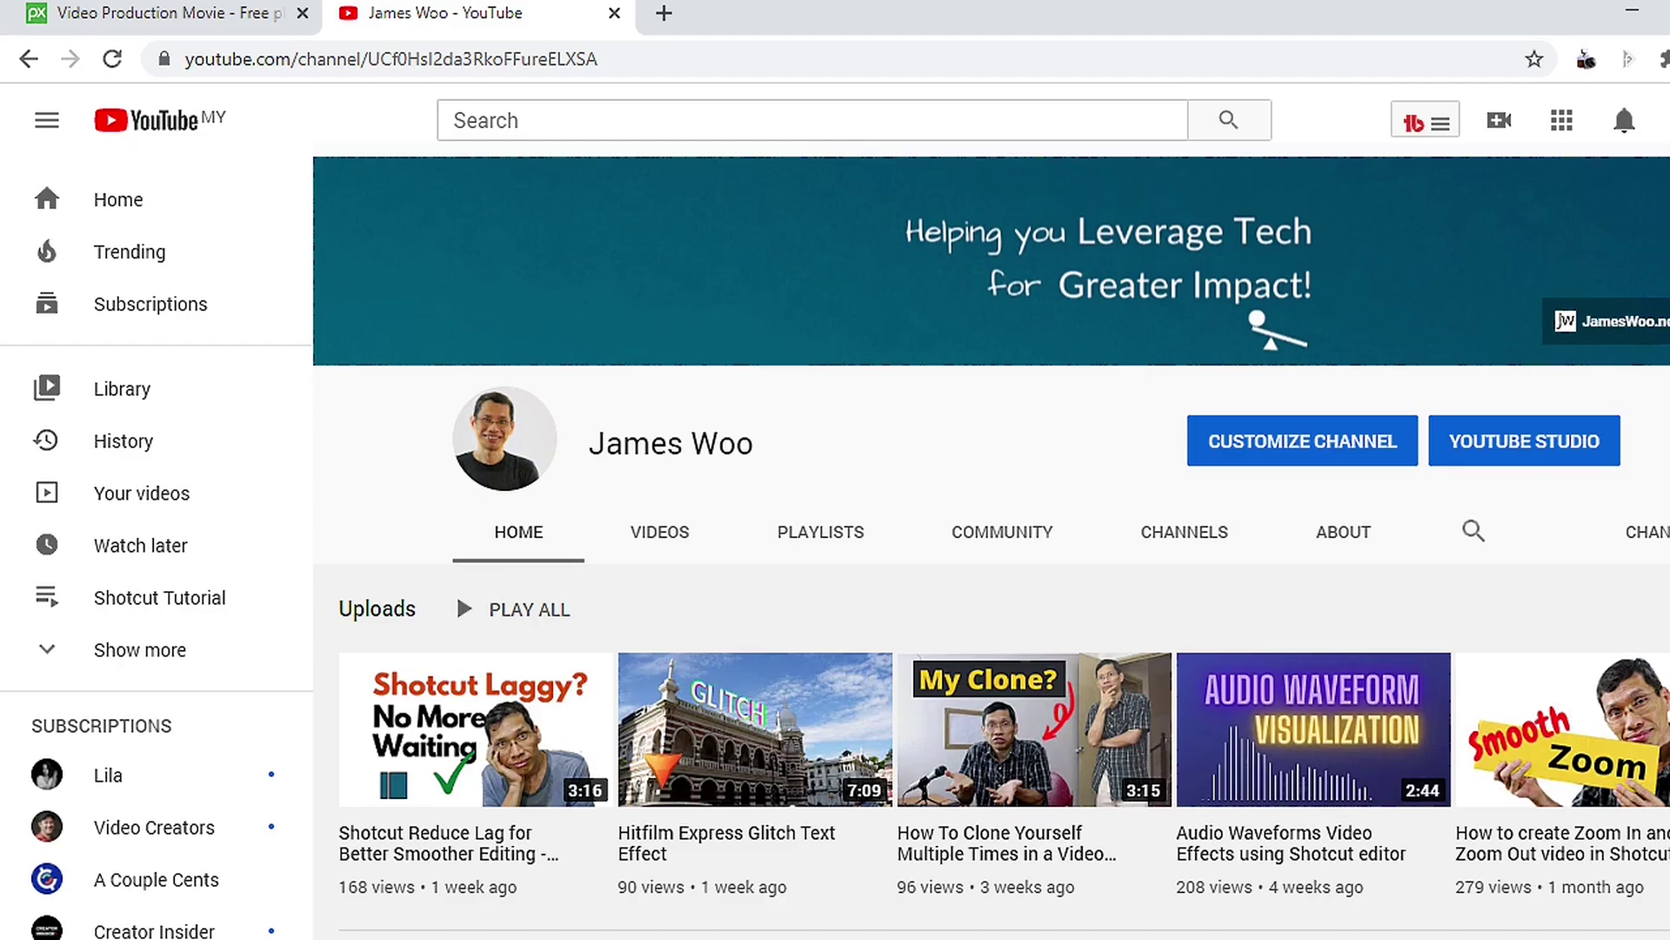
# Place Intro 3A AE.mp3 on track A1, trim its start, and slide it toward the timeline beginning.
pyautogui.scroll(-3, 992, 558)
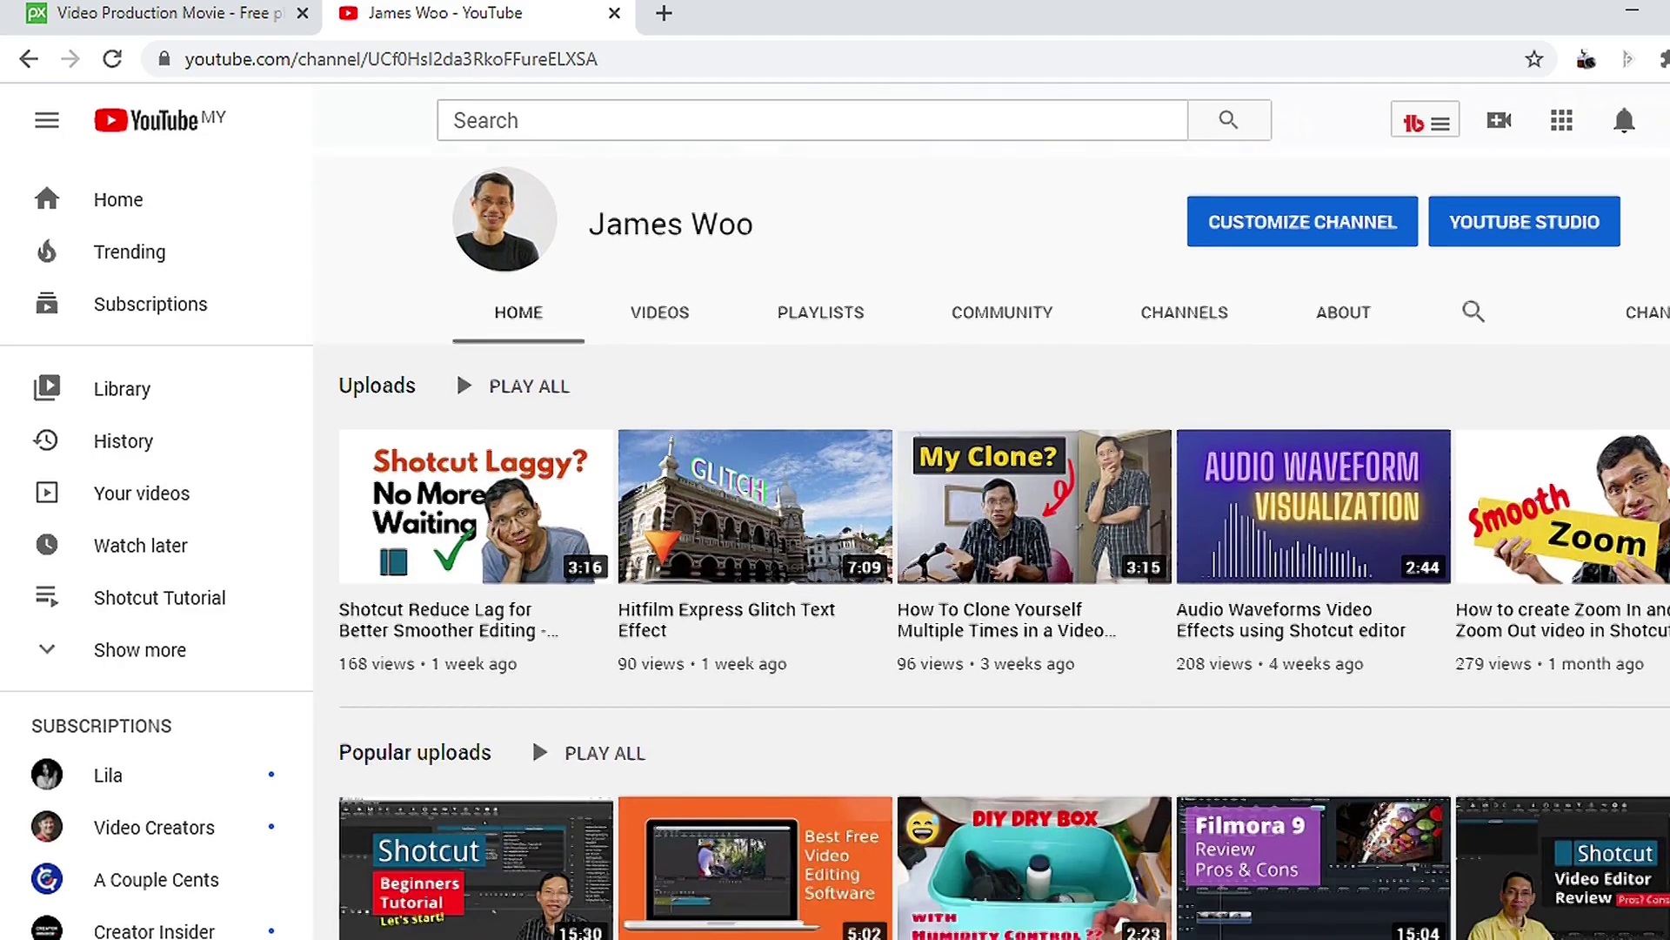
pyautogui.scroll(-2, 992, 557)
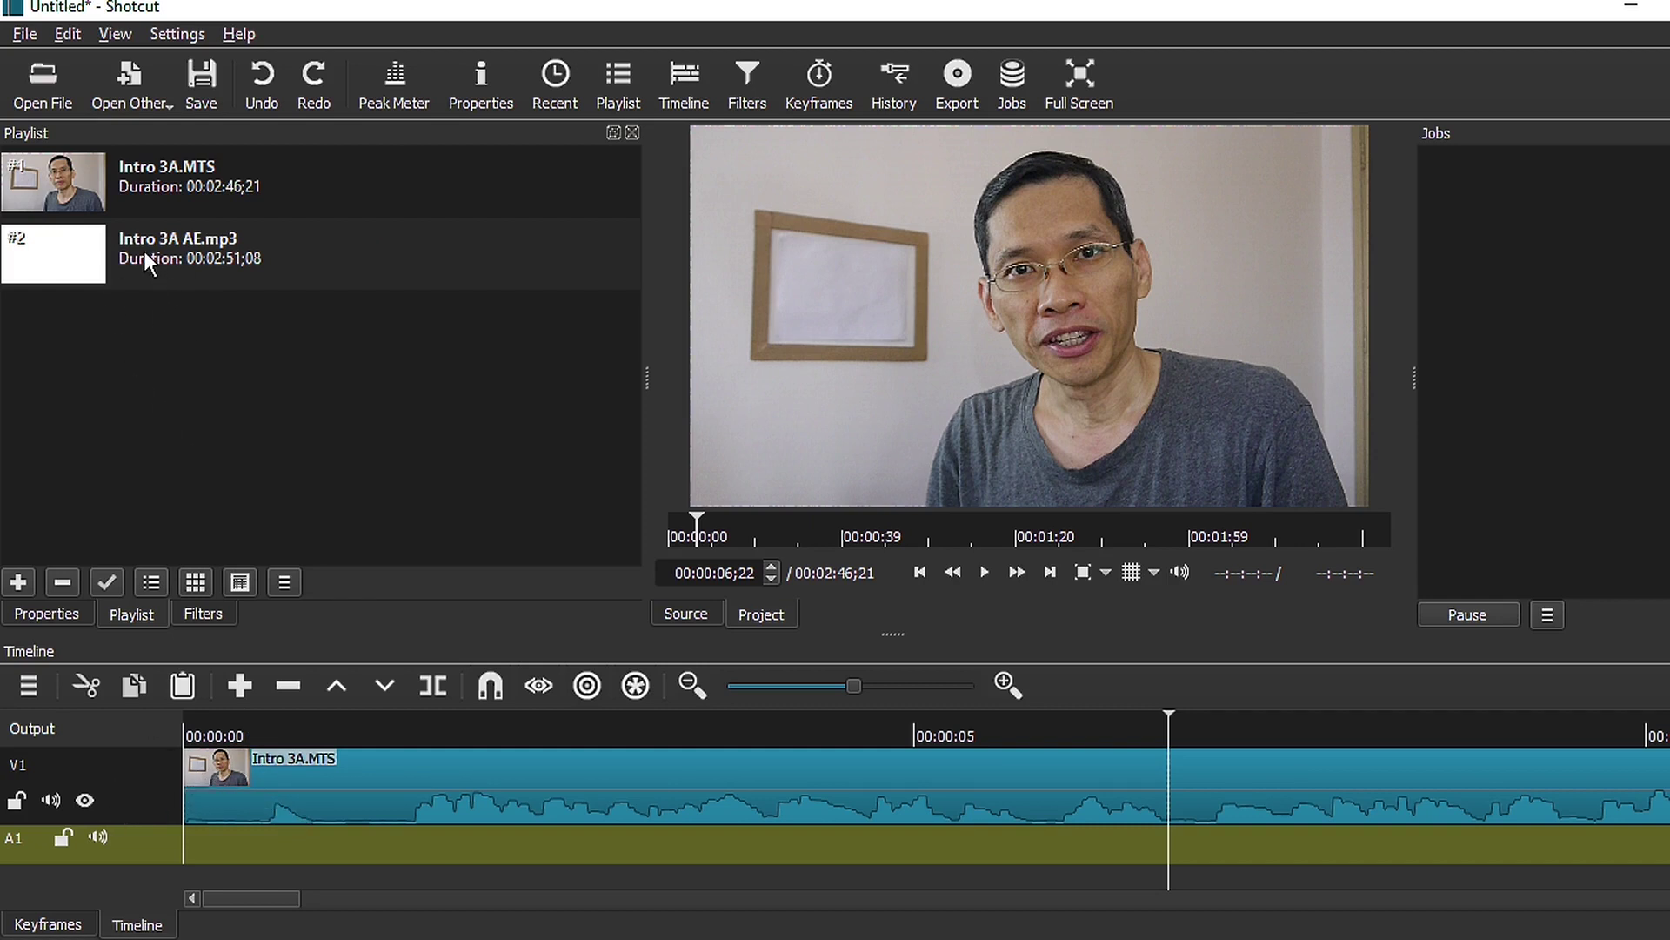
pyautogui.moveTo(144, 251); pyautogui.dragTo(326, 842)
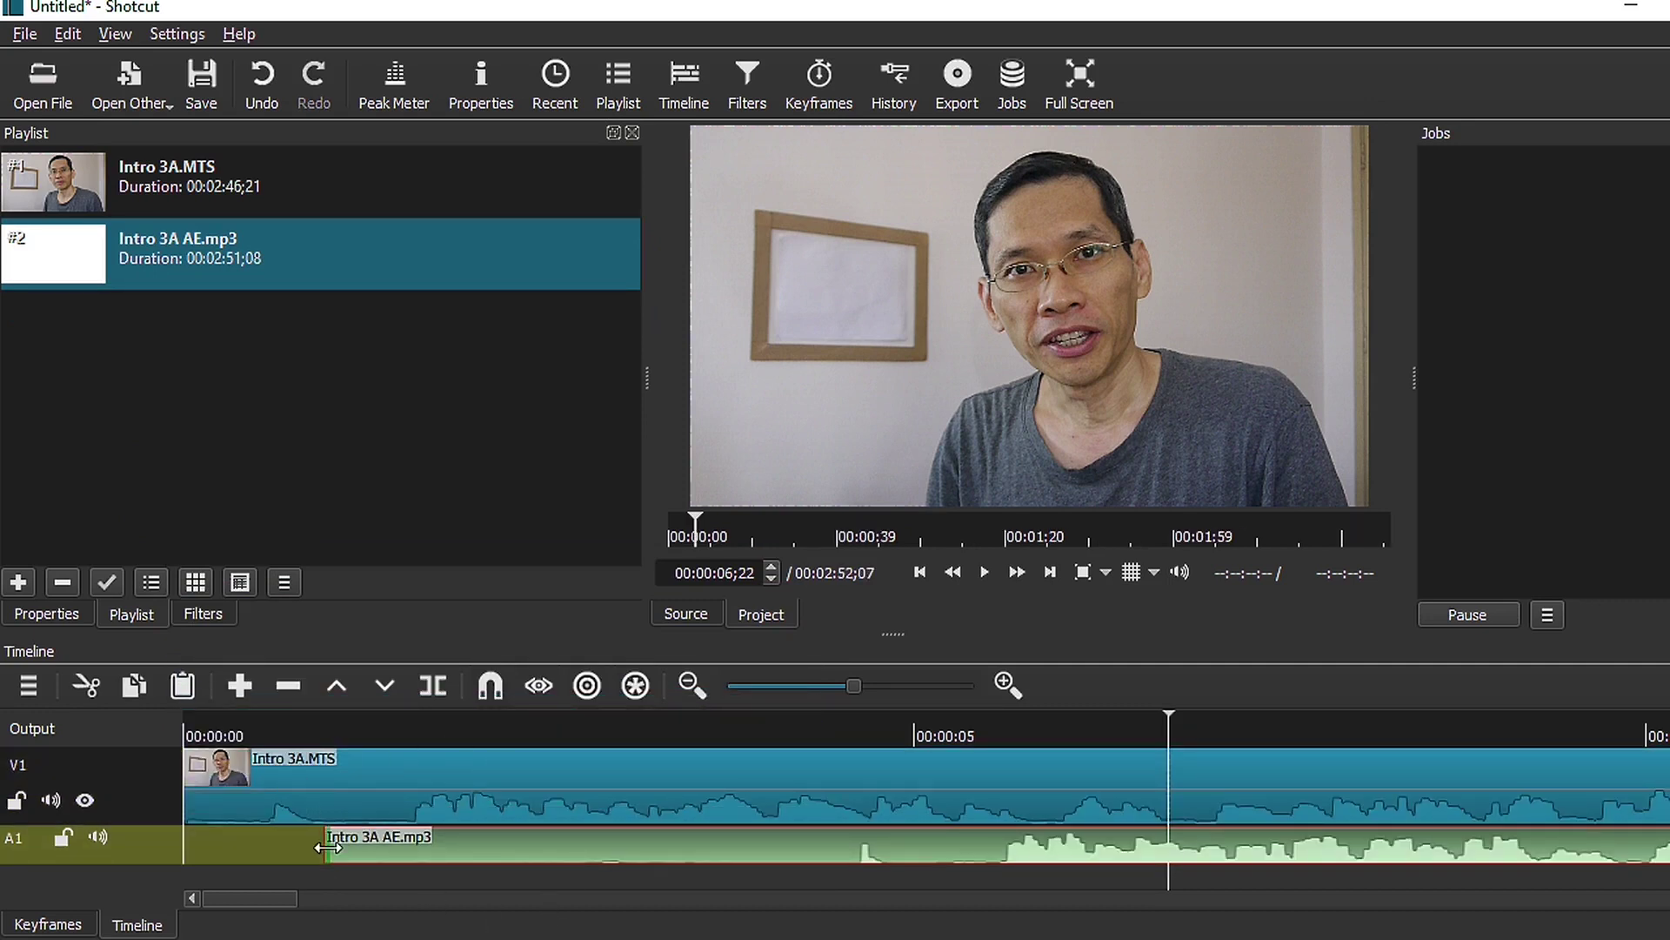
pyautogui.moveTo(328, 846); pyautogui.dragTo(854, 880)
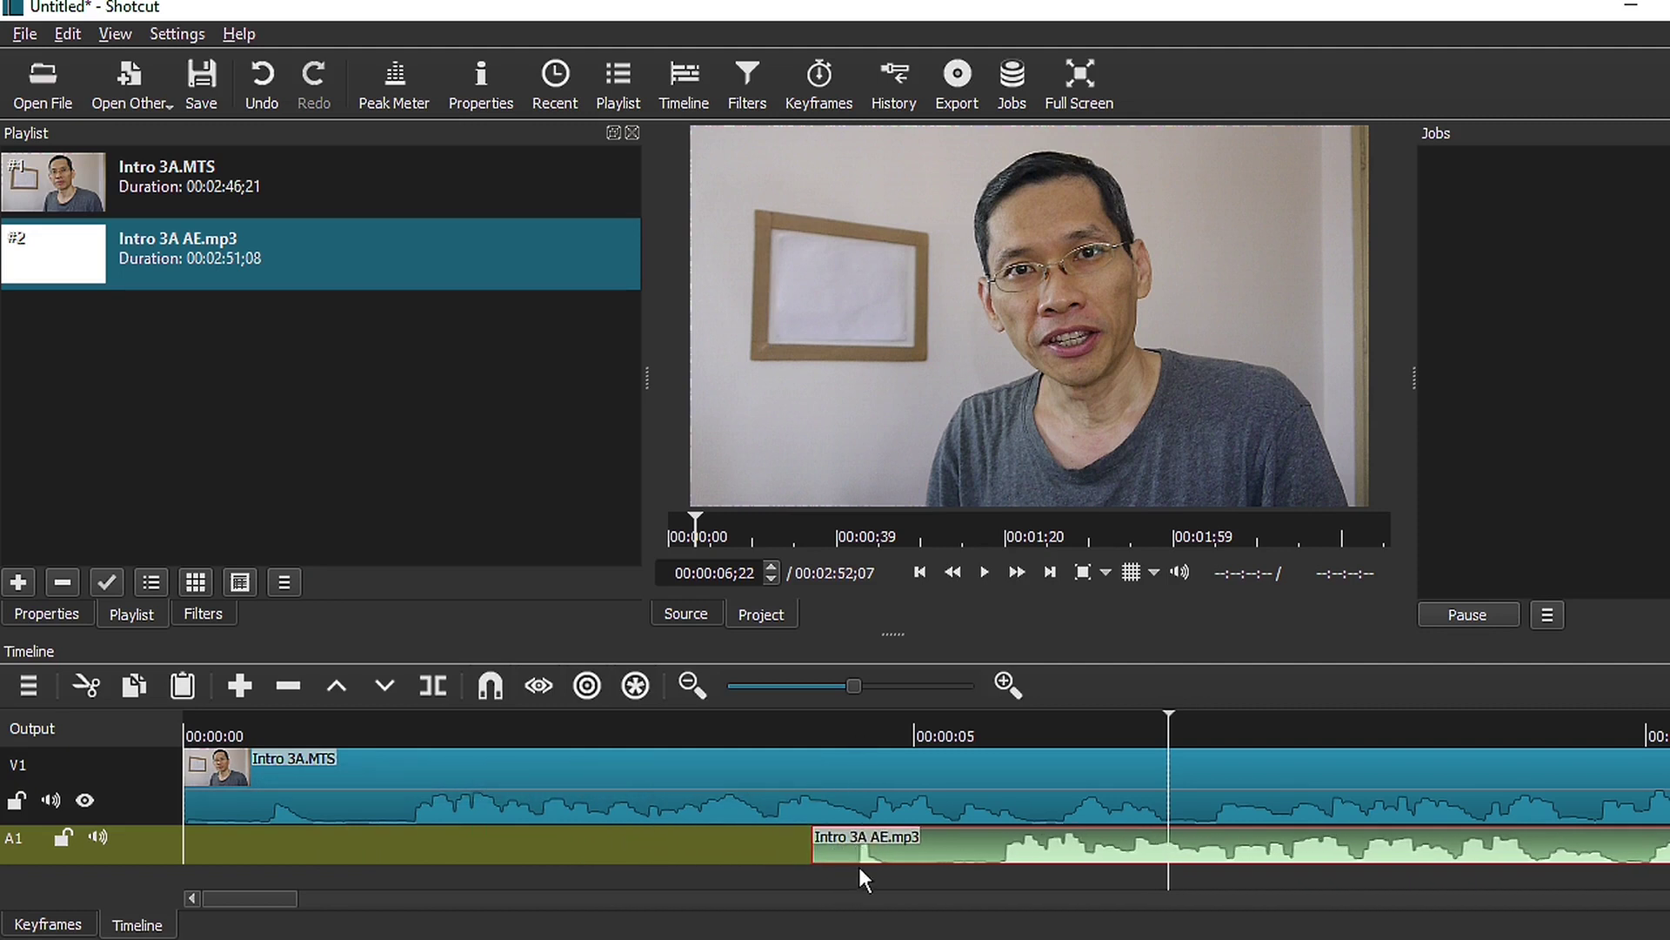
pyautogui.moveTo(1008, 844); pyautogui.dragTo(424, 839)
# Zoom into the timeline and park the playhead at 00:00:00;18 to compare the clip openings.
pyautogui.click(270, 728)
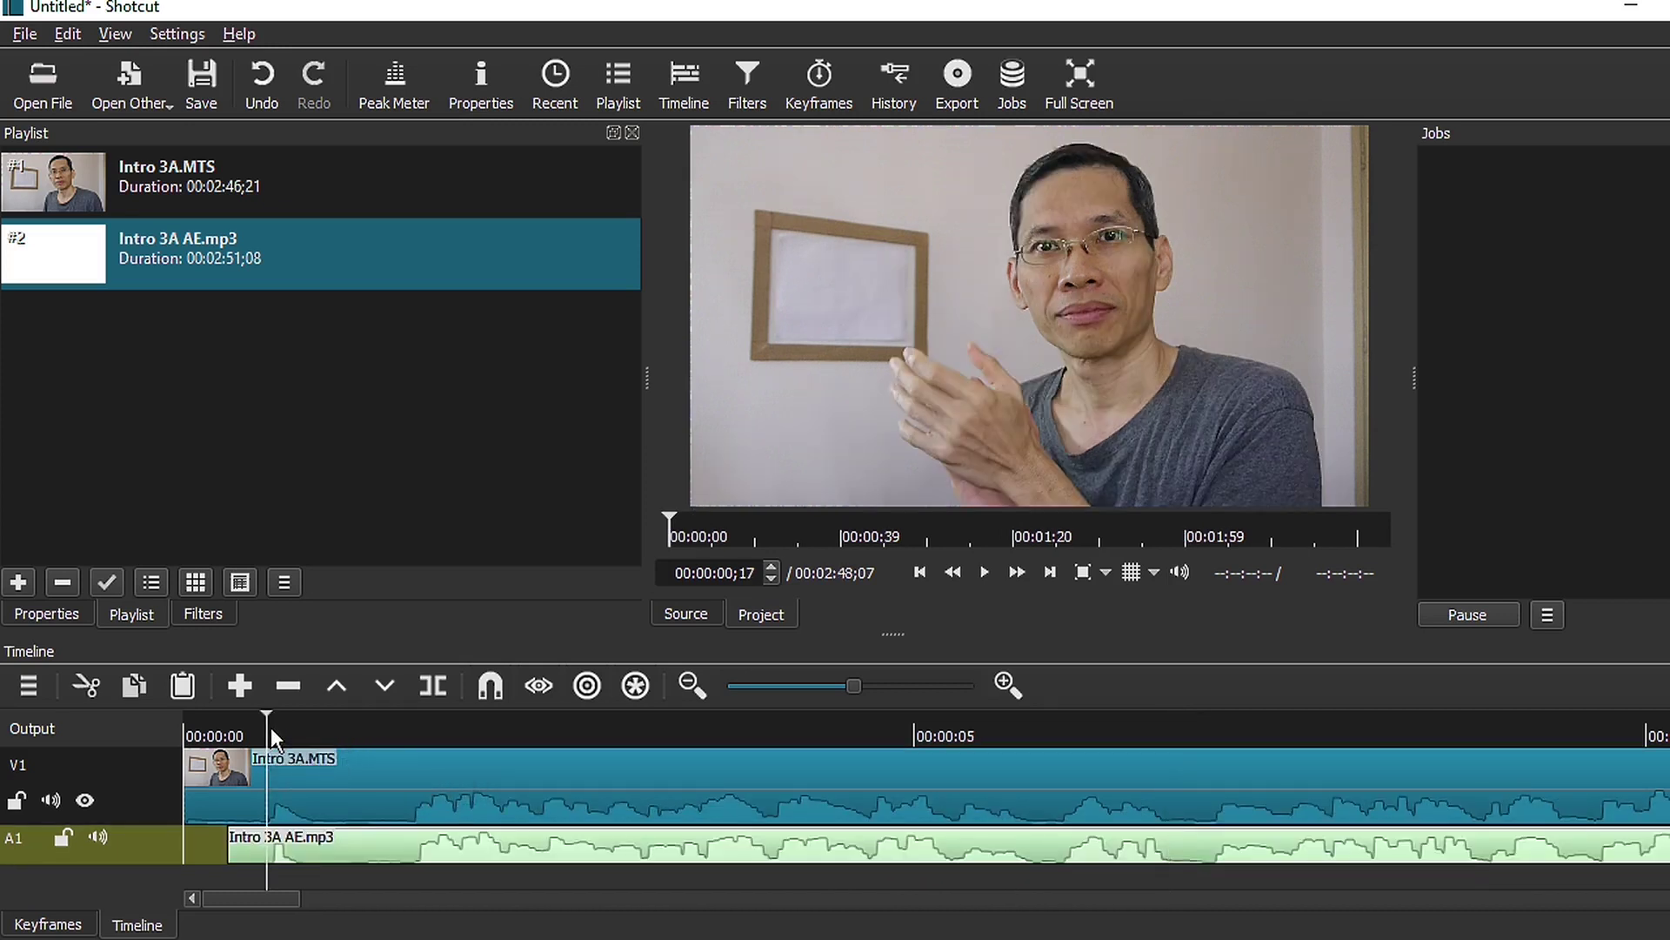
pyautogui.click(361, 730)
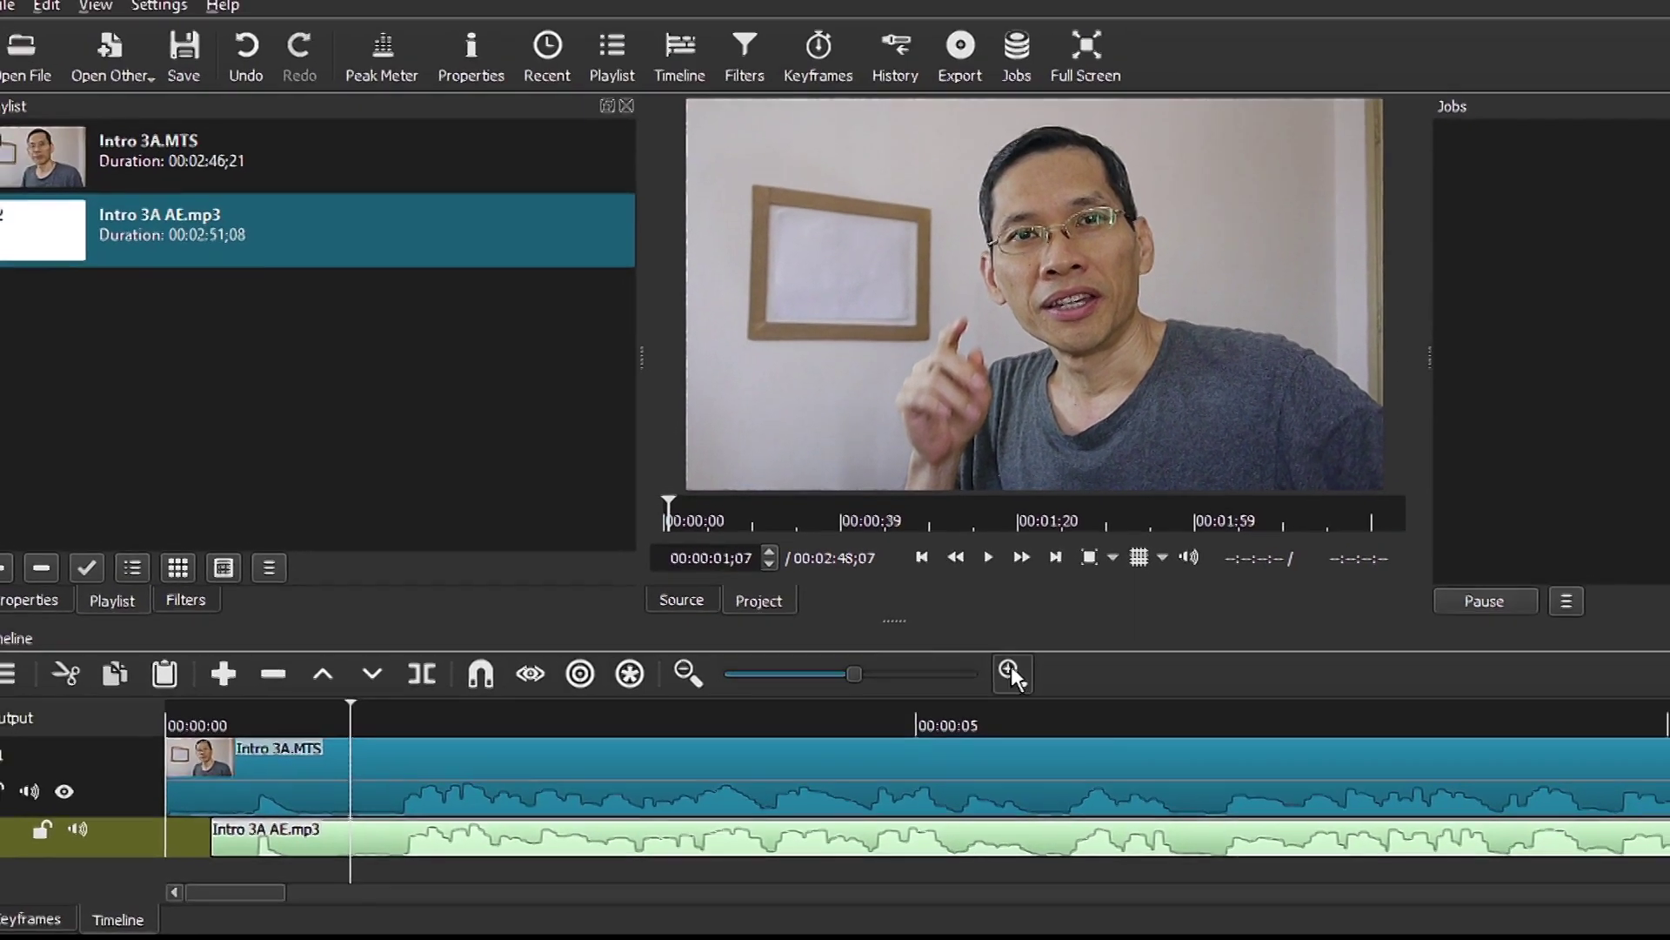
pyautogui.click(1012, 670)
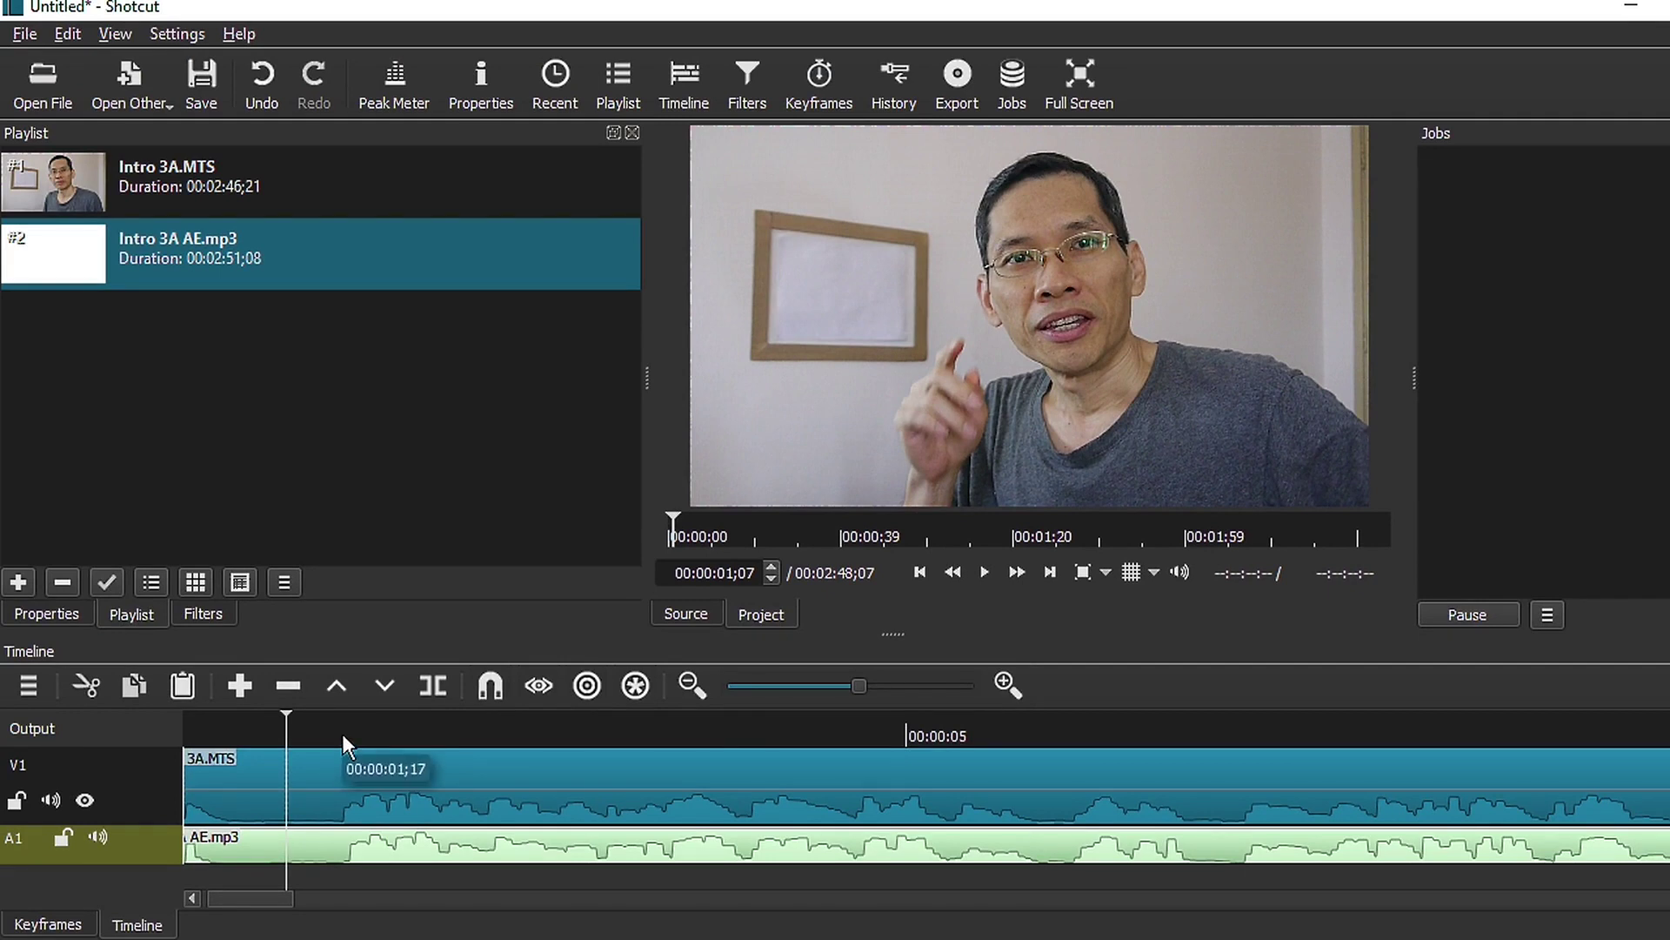
pyautogui.click(342, 733)
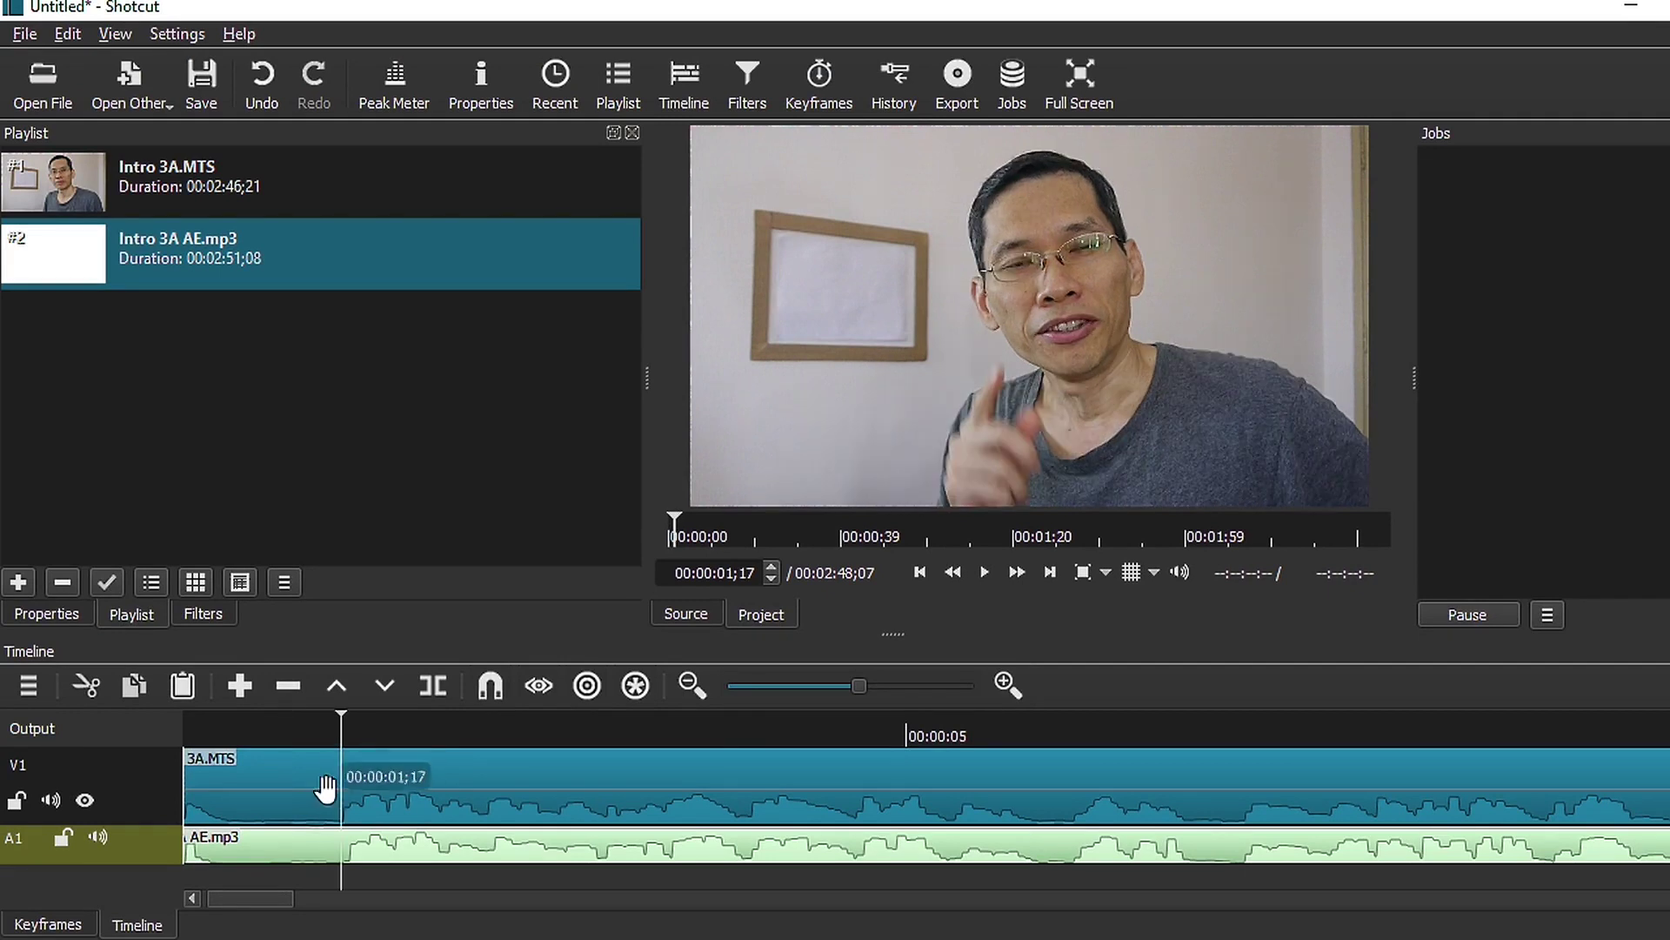
pyautogui.moveTo(261, 897); pyautogui.dragTo(241, 902)
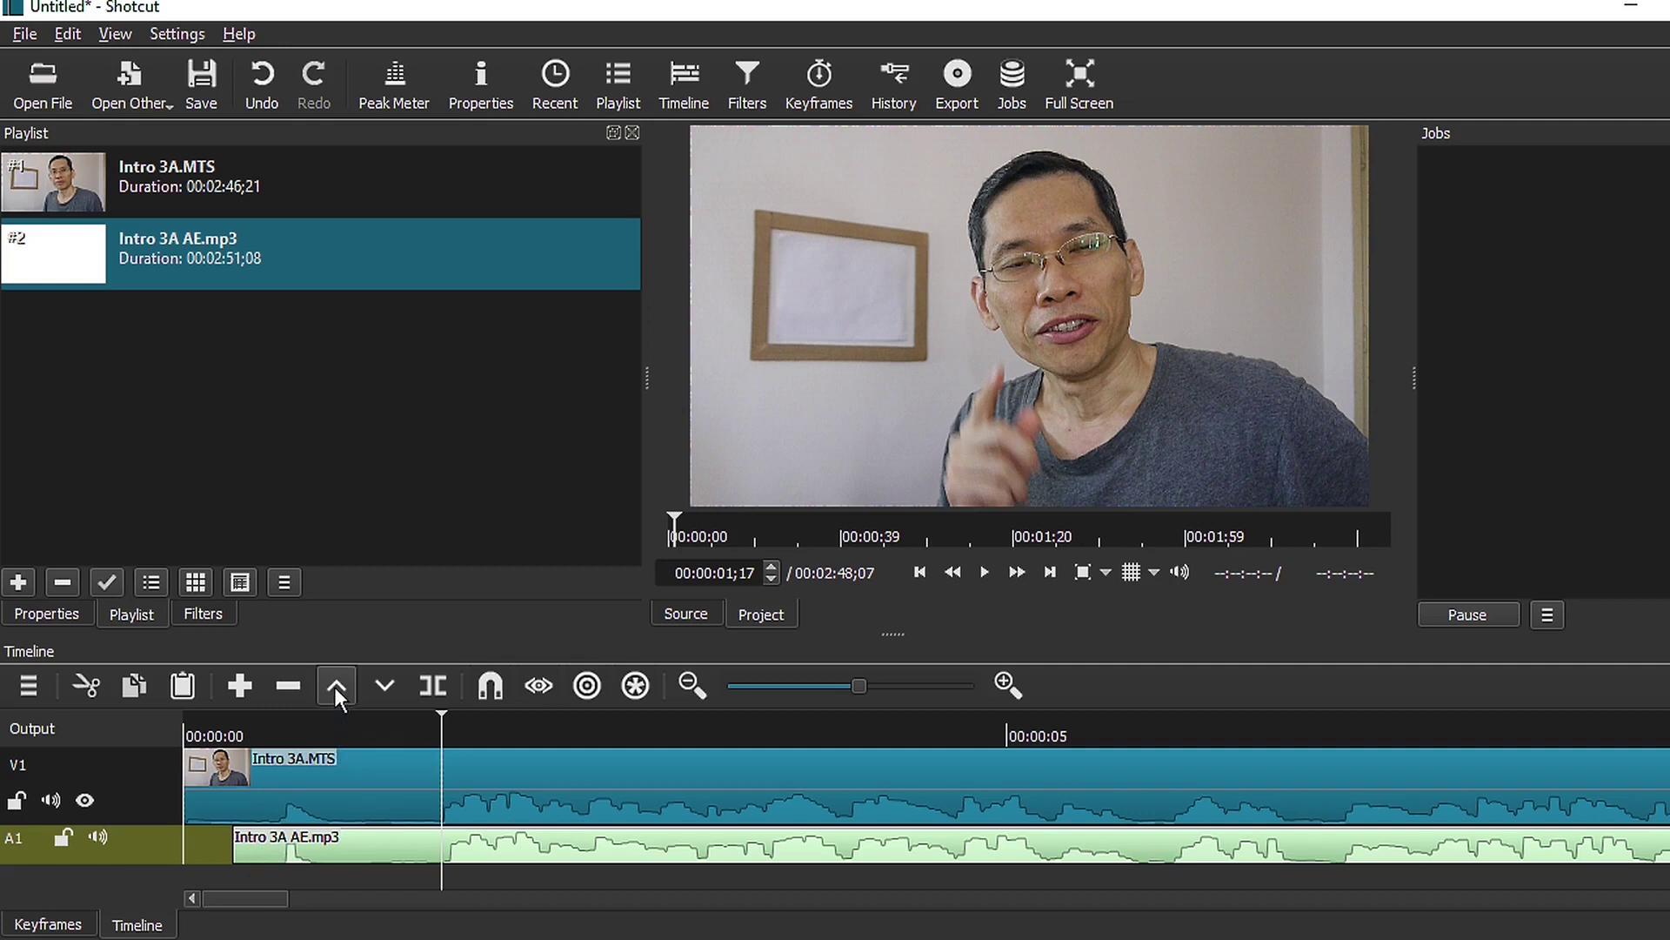
pyautogui.click(283, 731)
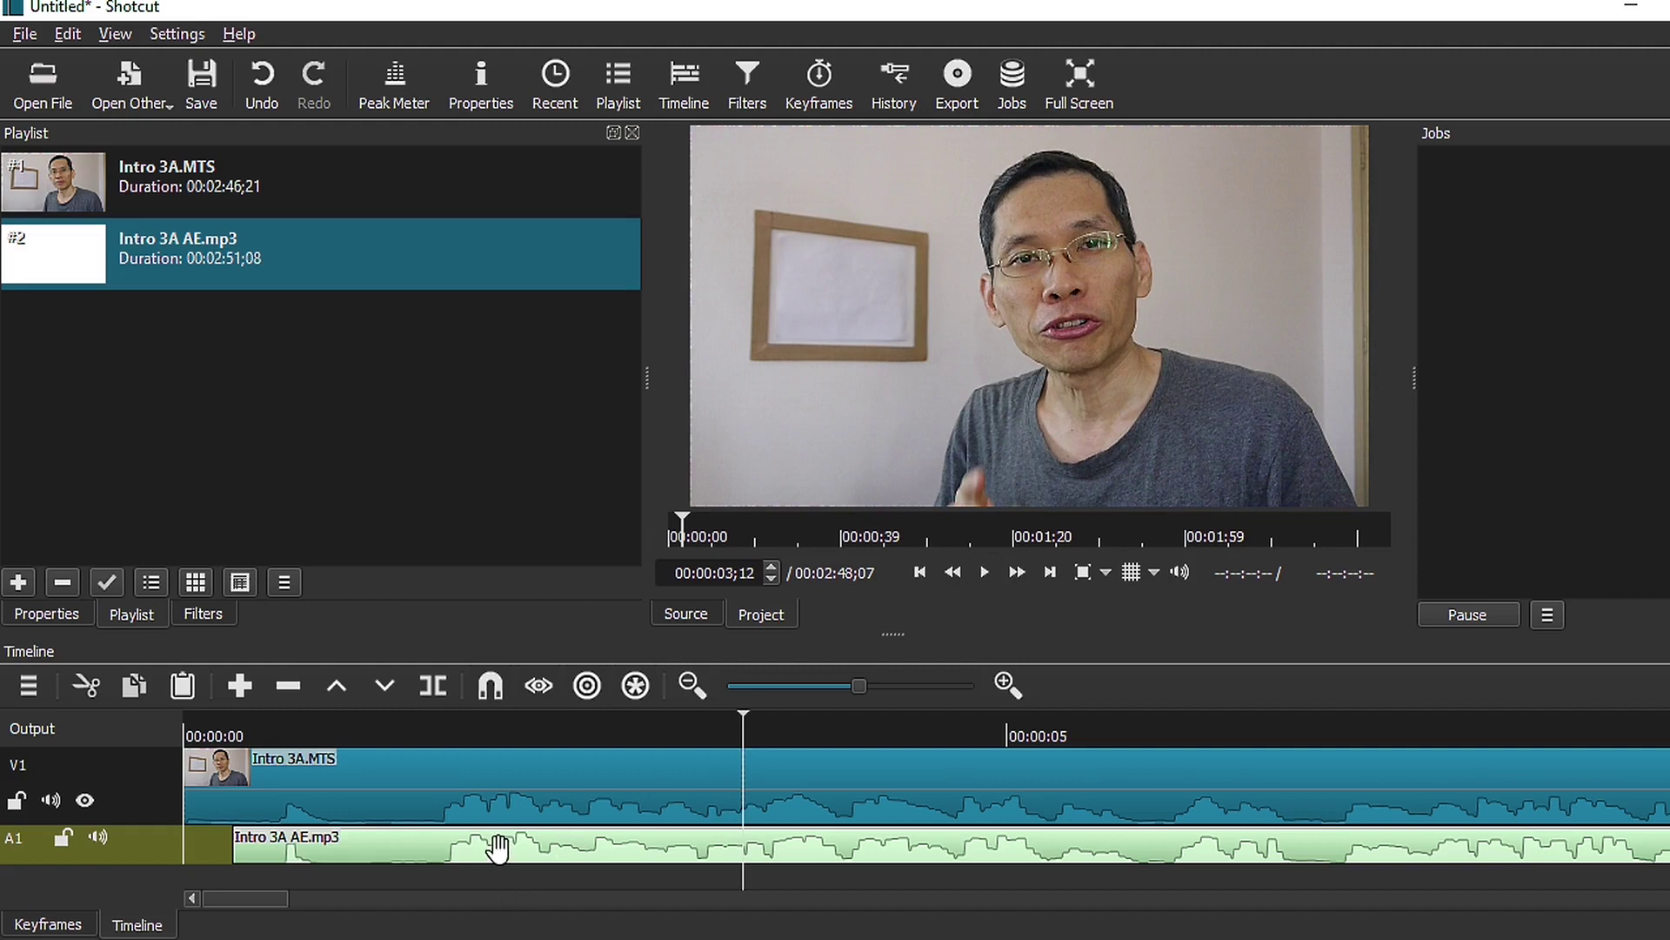
# Nudge the A1 audio clip a few frames earlier and play from before the clap to check sync.
pyautogui.click(527, 851)
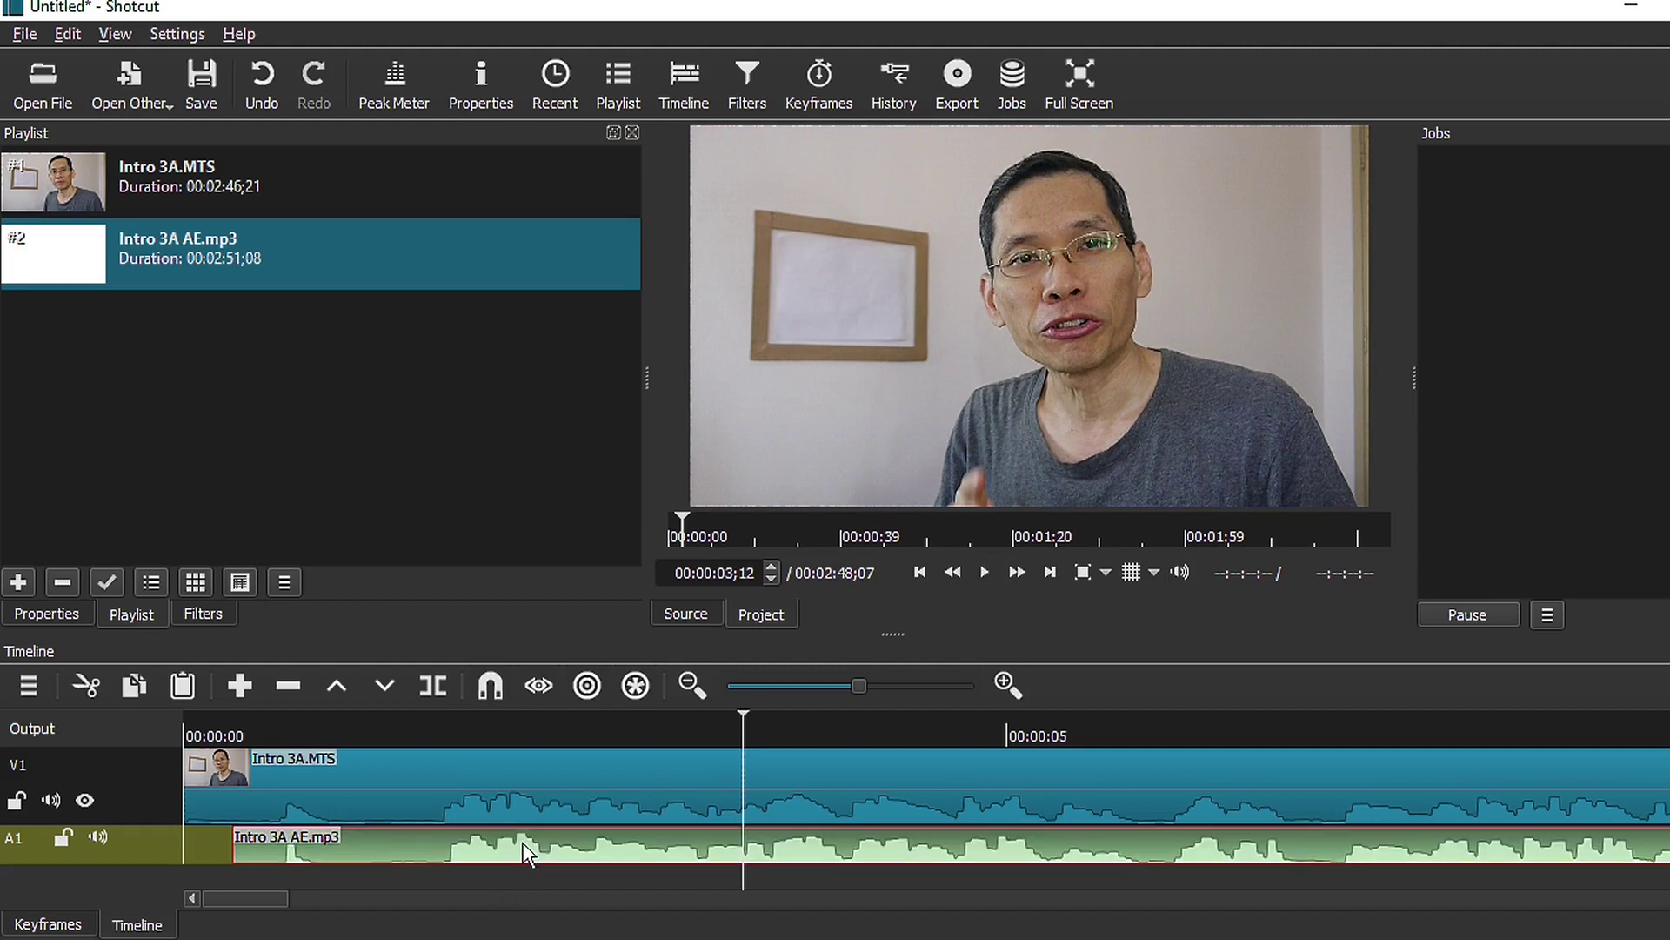
pyautogui.moveTo(523, 851); pyautogui.dragTo(512, 848)
pyautogui.click(445, 720)
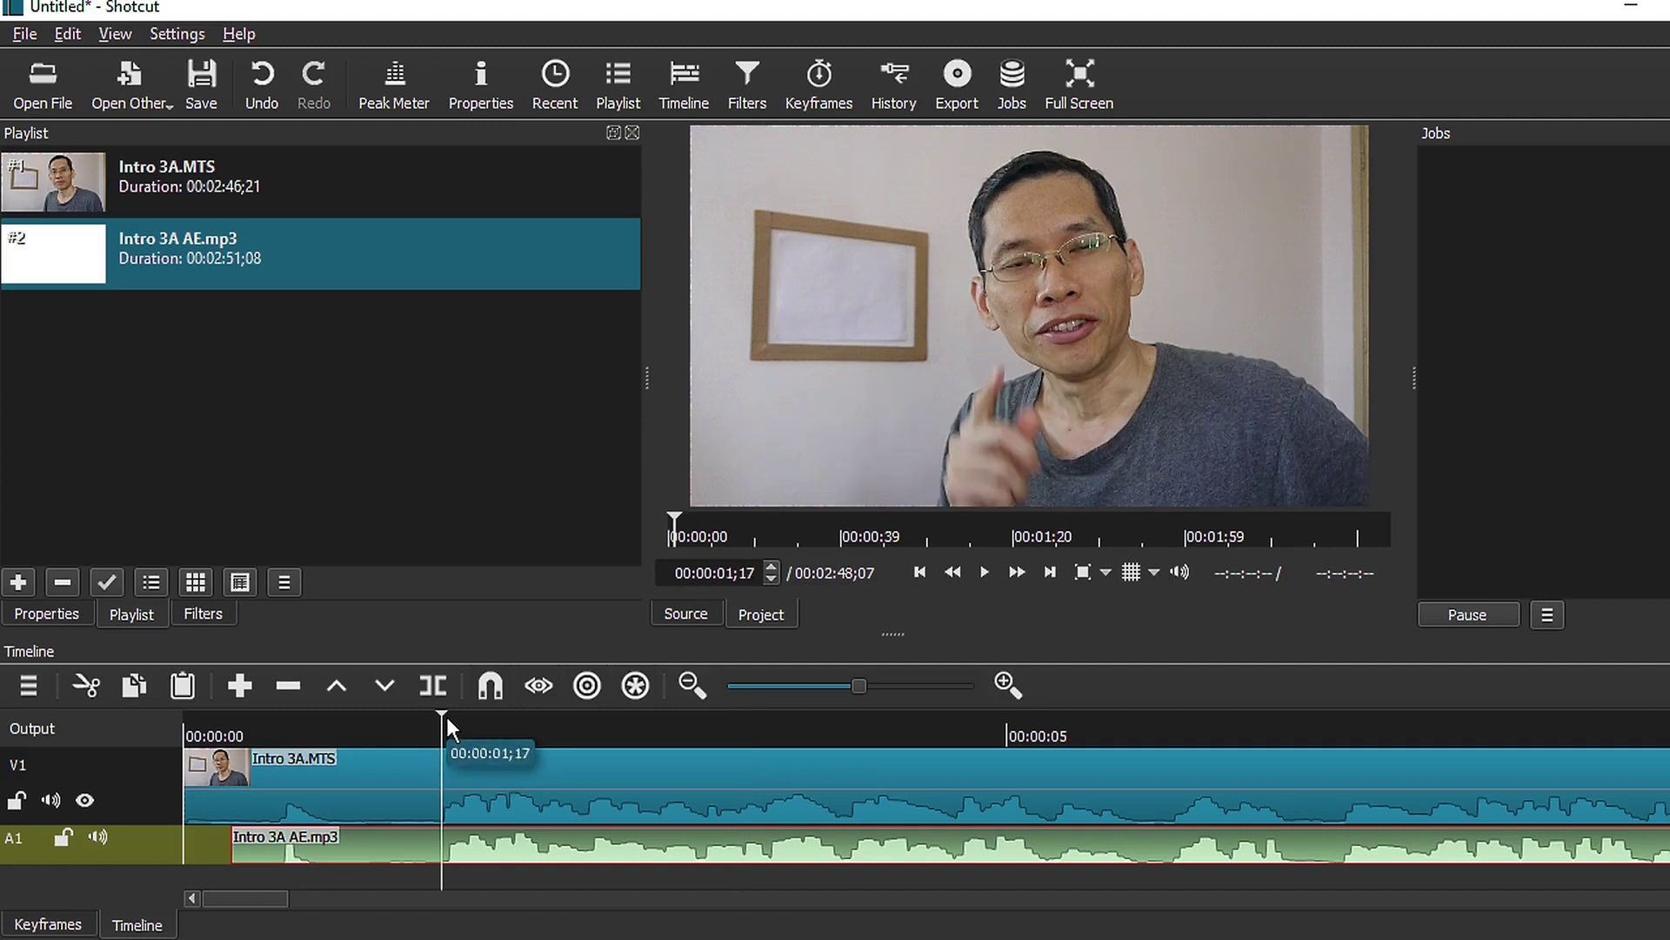
pyautogui.moveTo(492, 845); pyautogui.dragTo(486, 845)
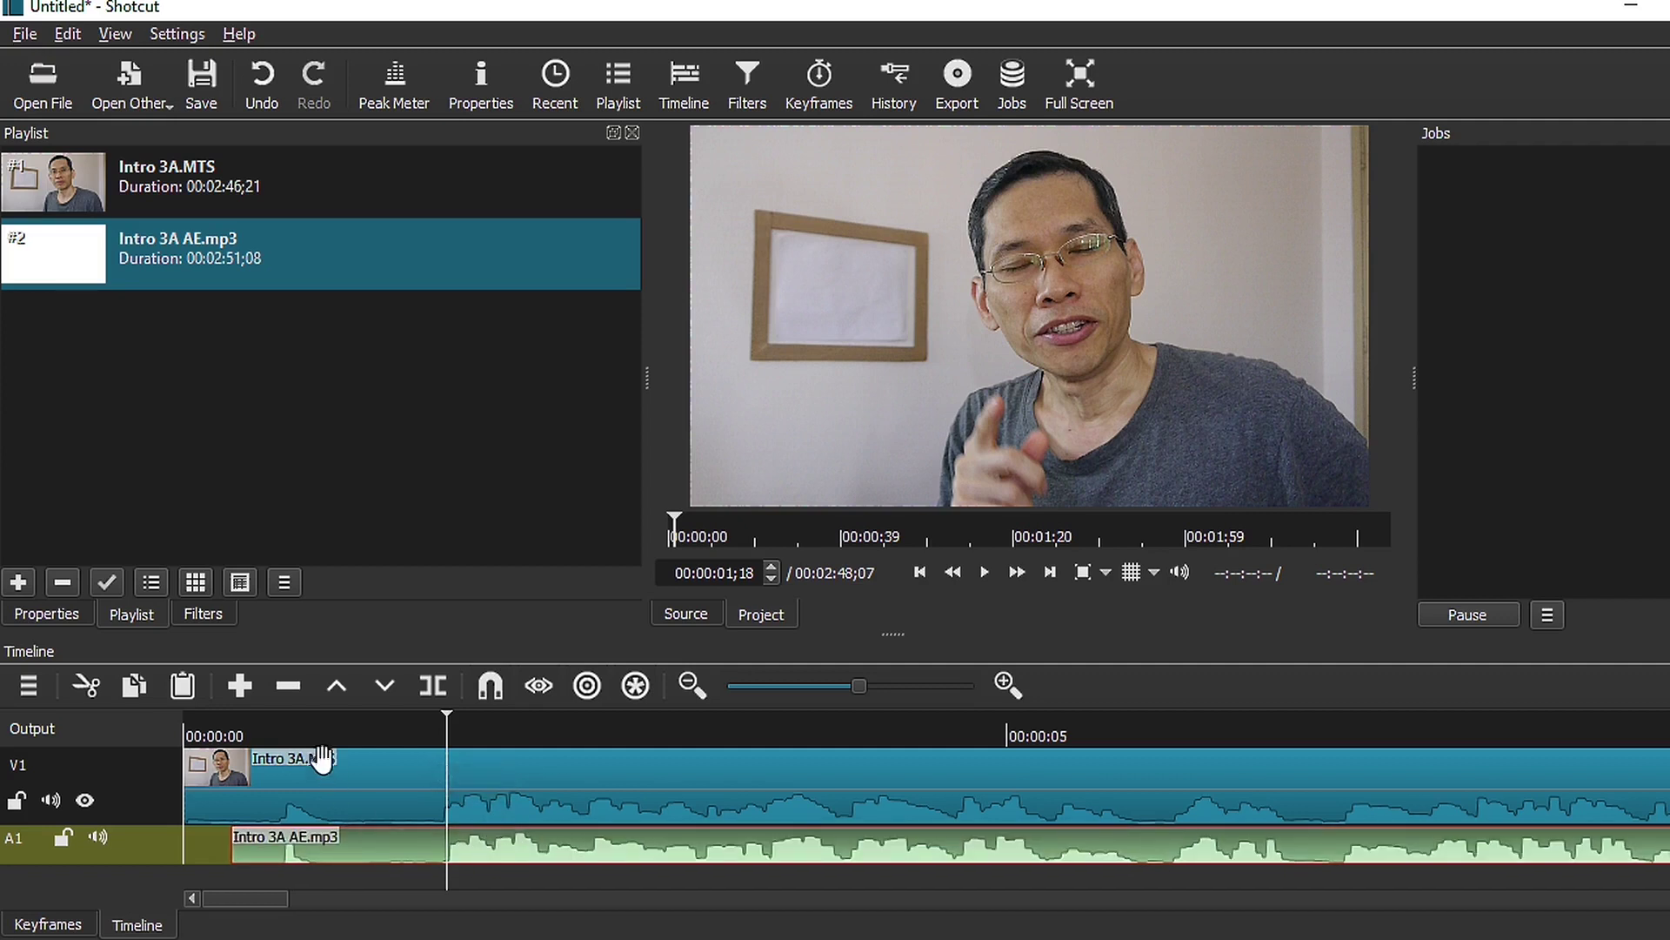
pyautogui.click(278, 731)
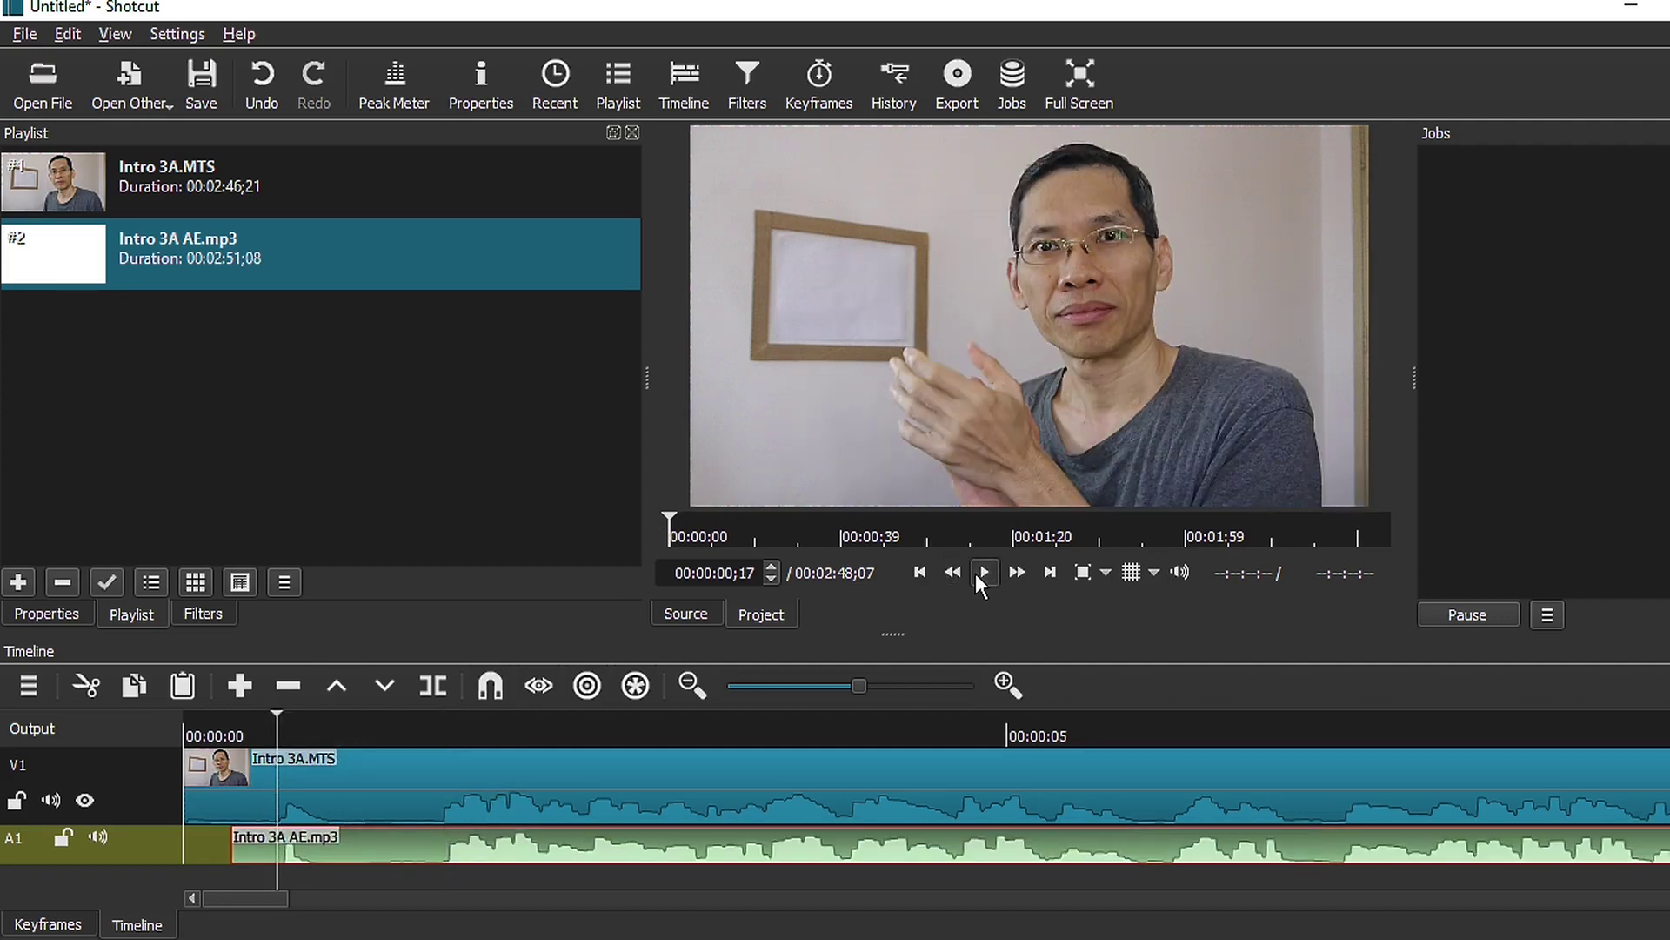
pyautogui.click(976, 574)
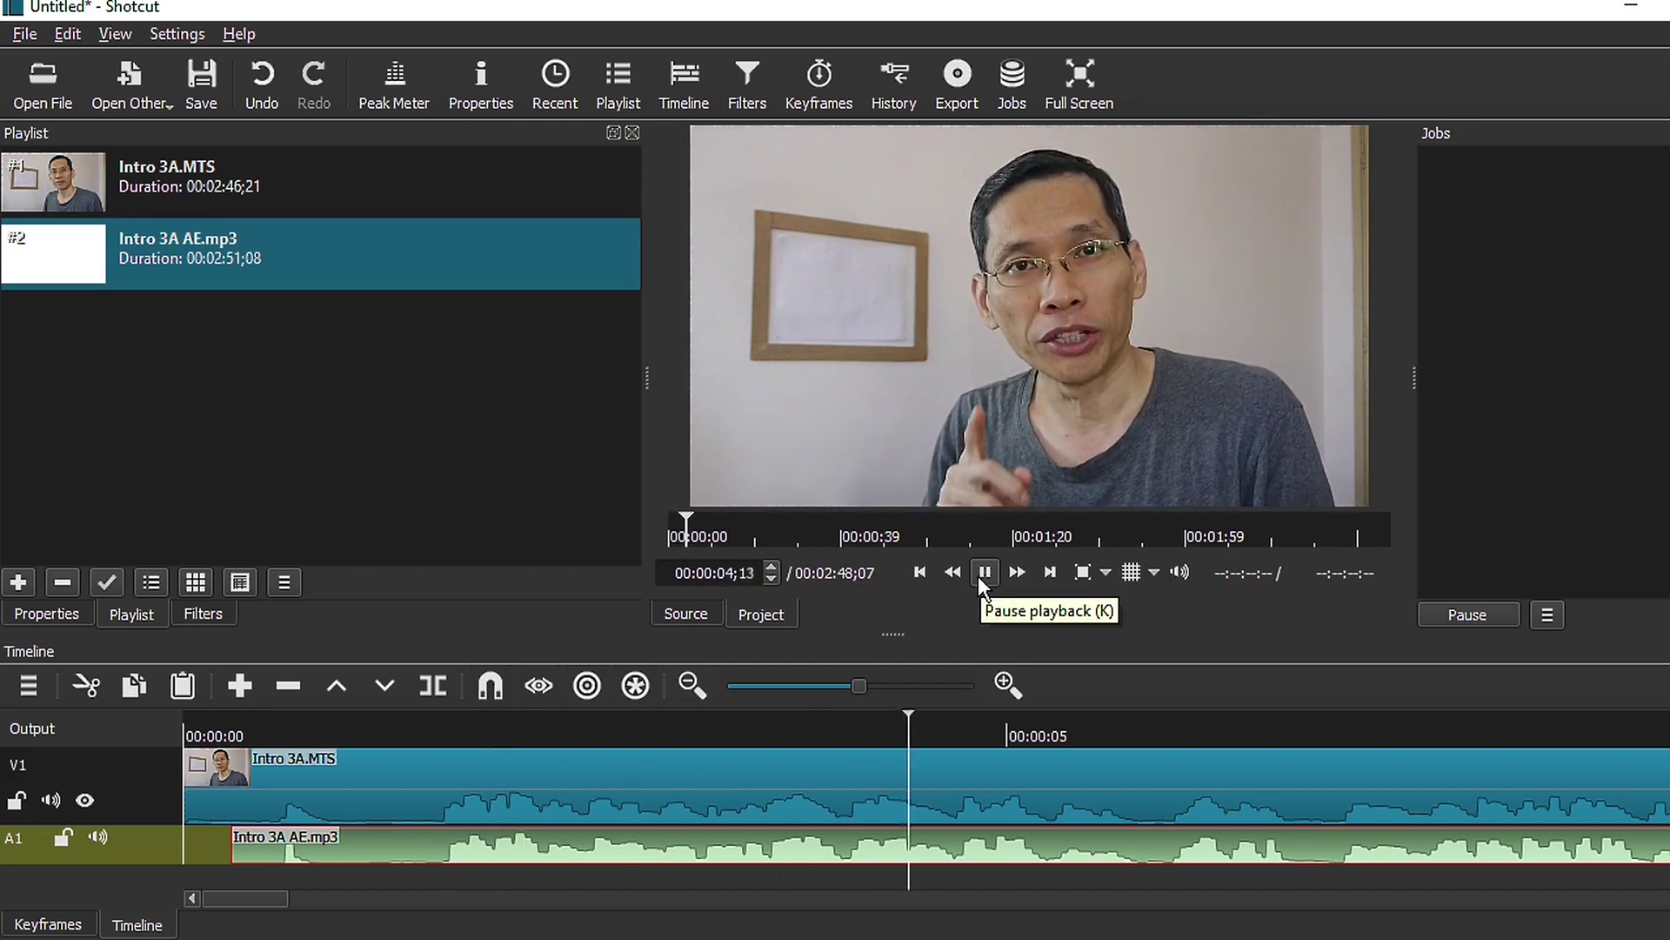
pyautogui.click(978, 575)
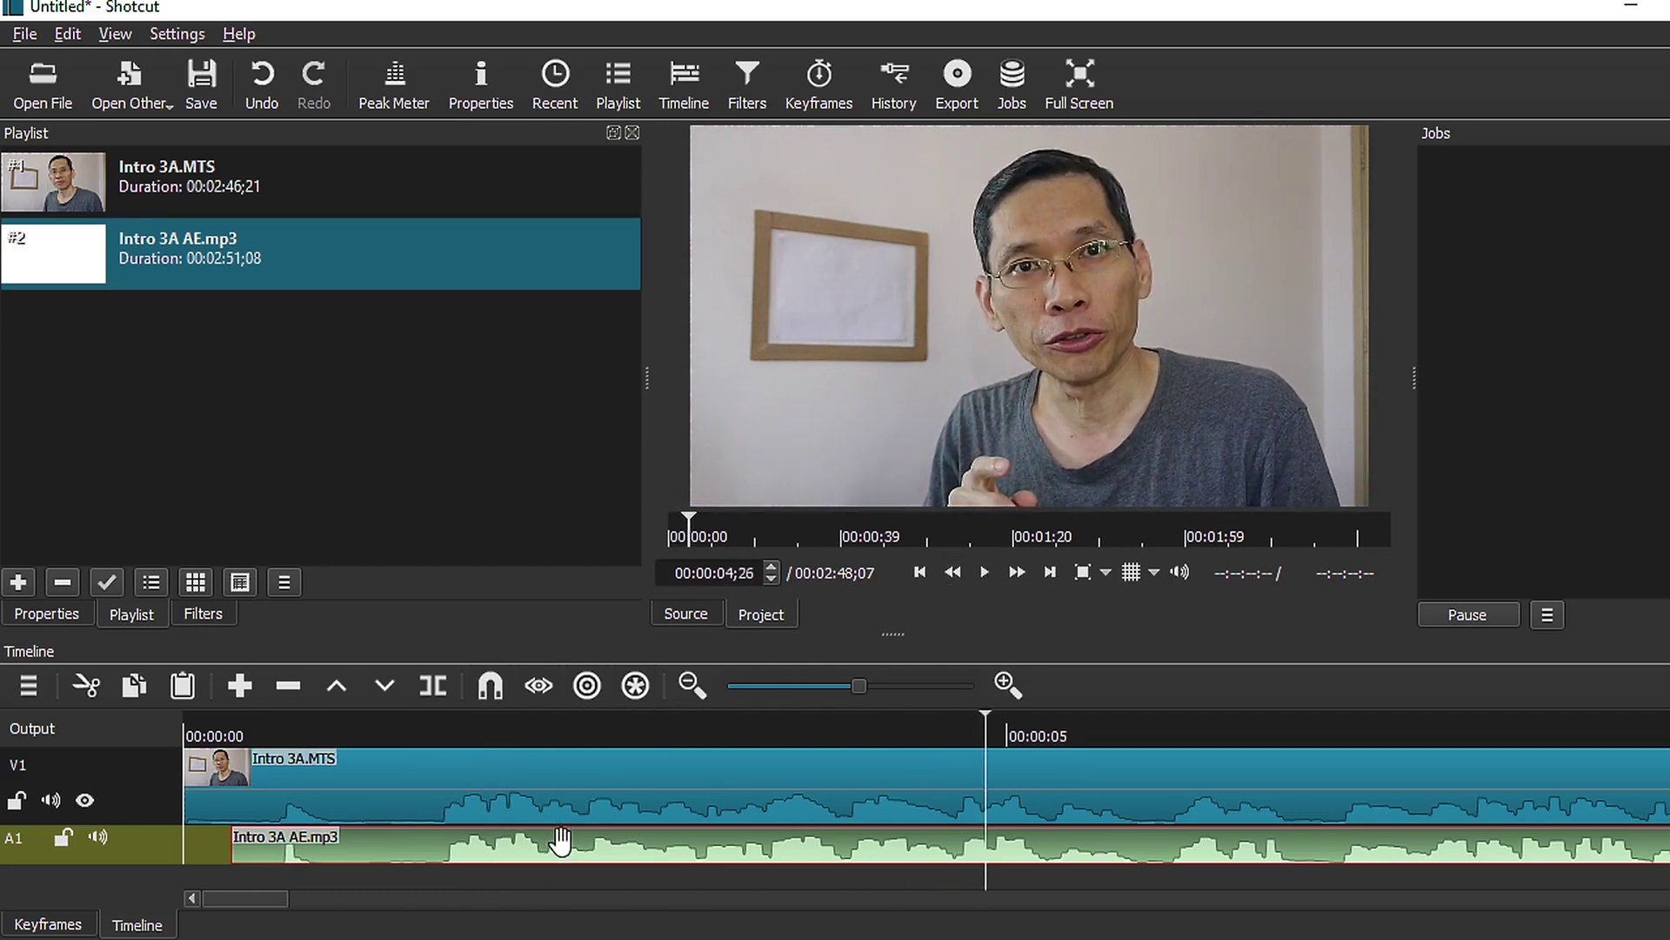
# Shift the audio clip slightly earlier twice more, replaying the clap to confirm alignment.
pyautogui.moveTo(561, 839); pyautogui.dragTo(544, 853)
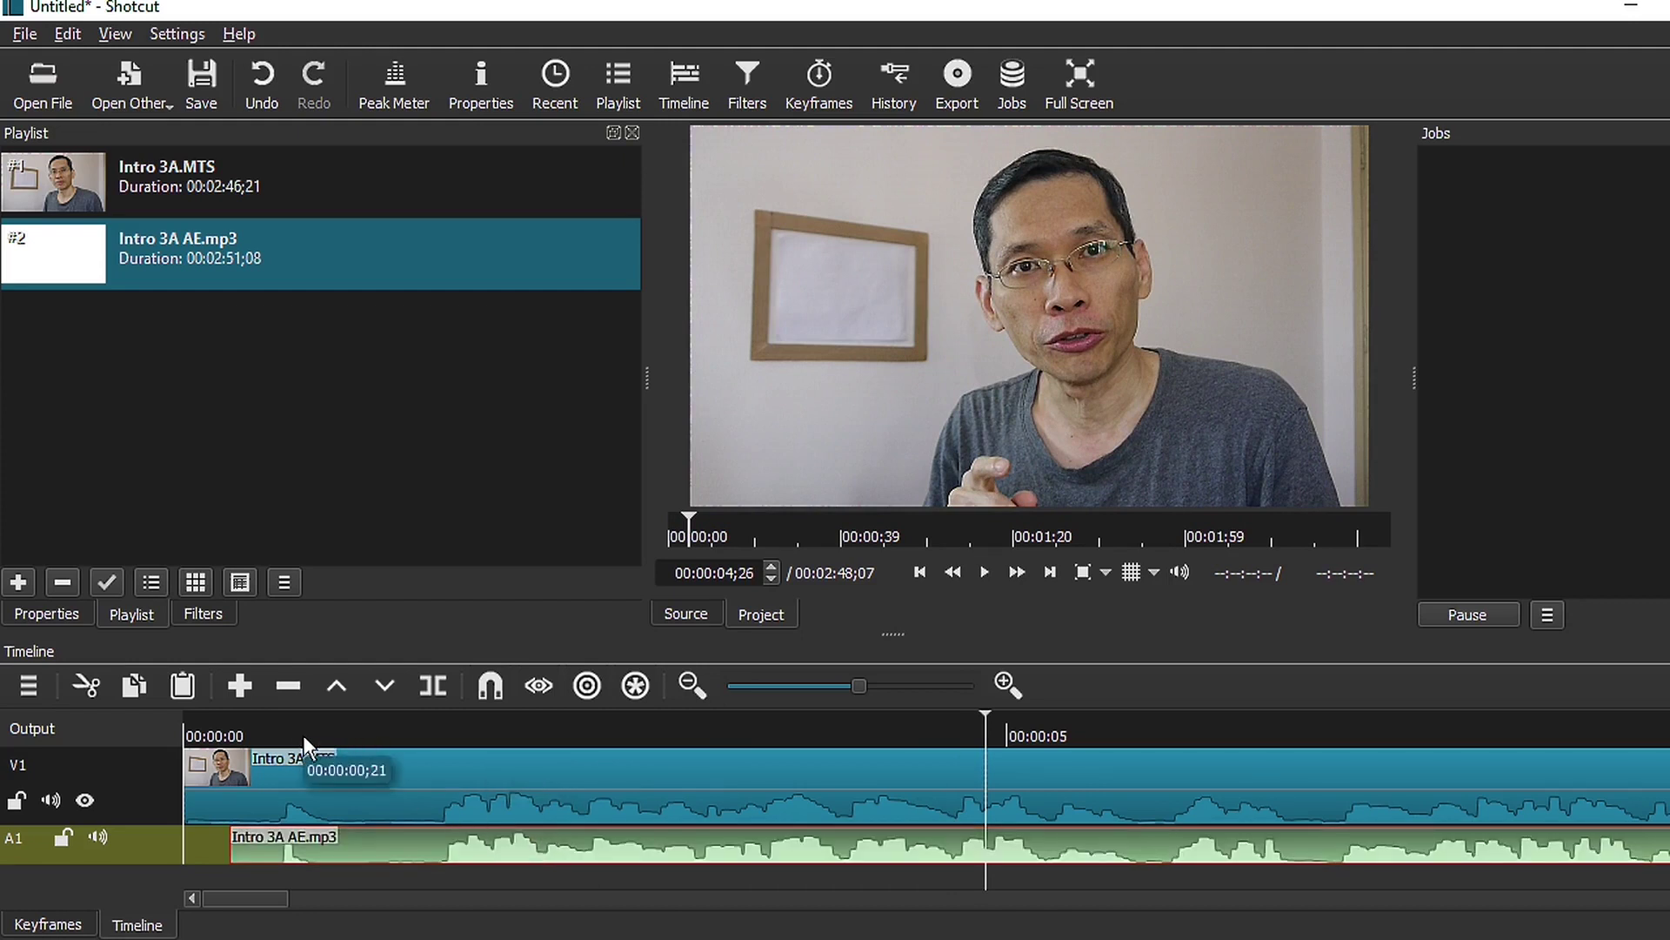
pyautogui.click(426, 731)
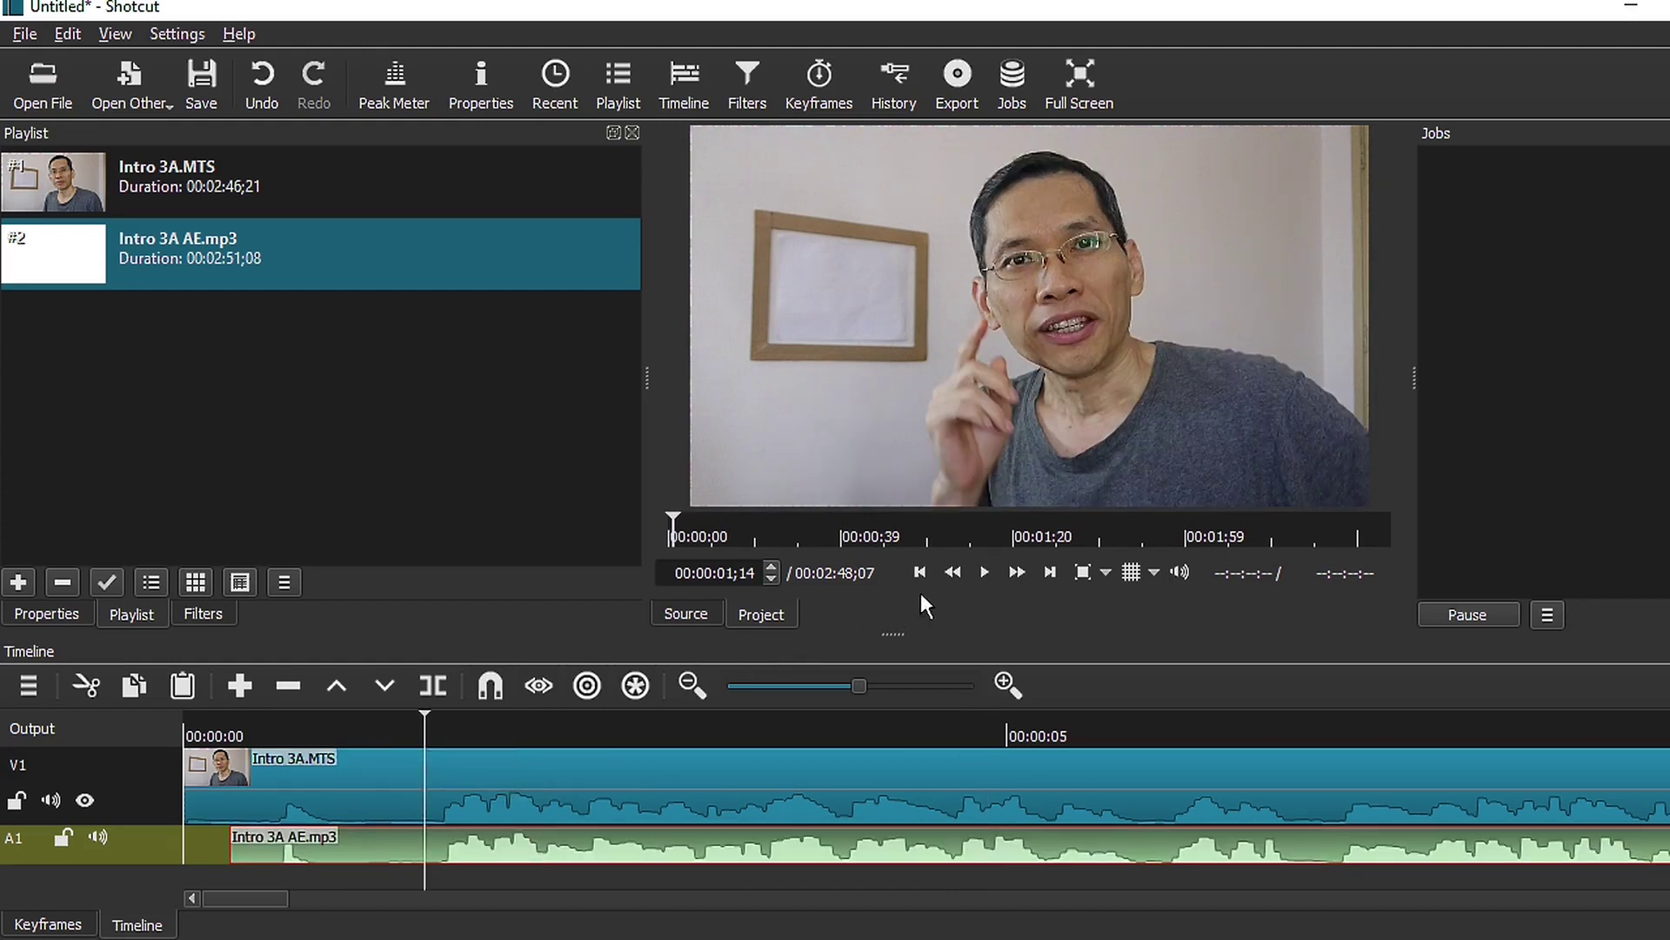
pyautogui.click(983, 572)
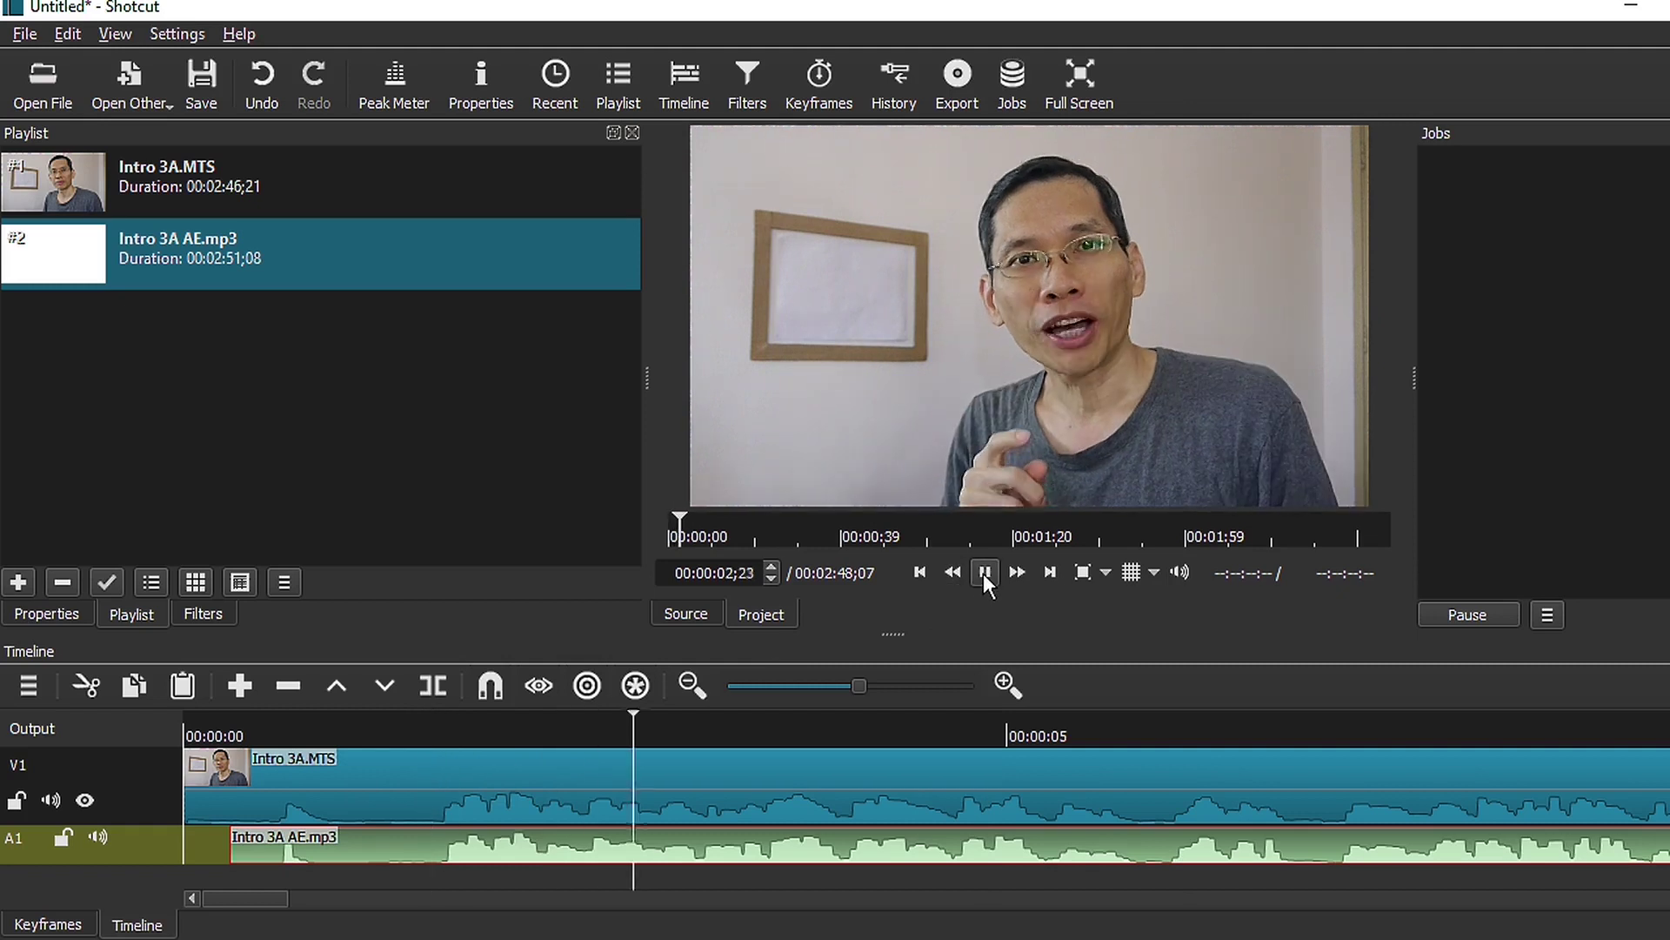
pyautogui.moveTo(595, 850); pyautogui.dragTo(579, 850)
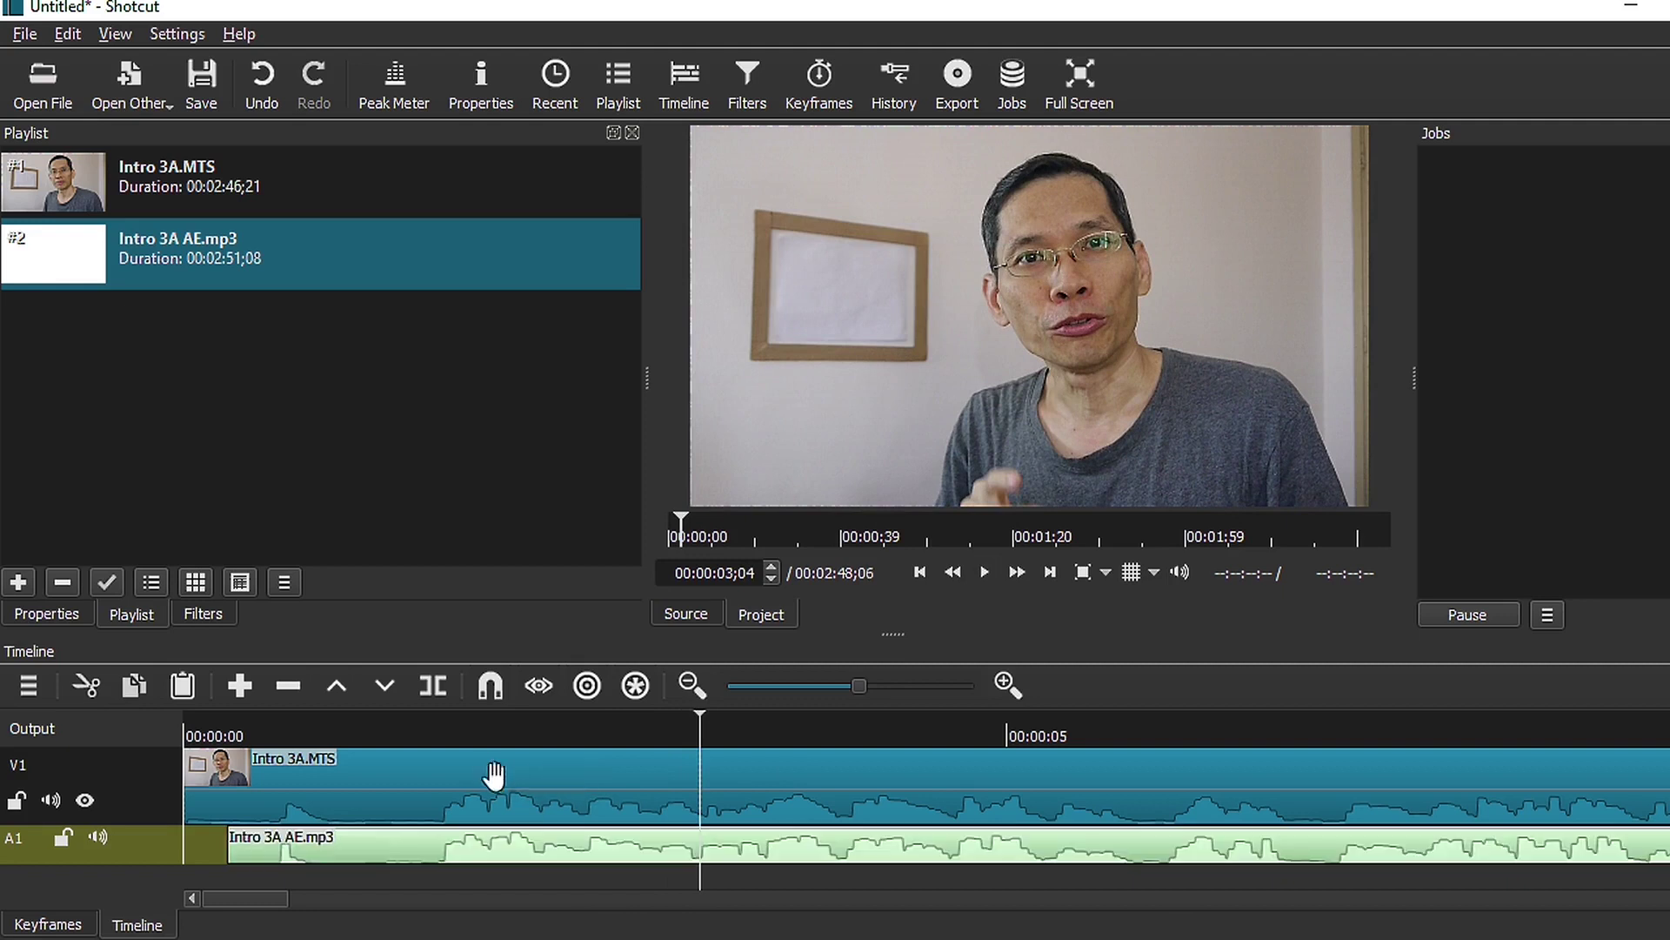
pyautogui.click(260, 726)
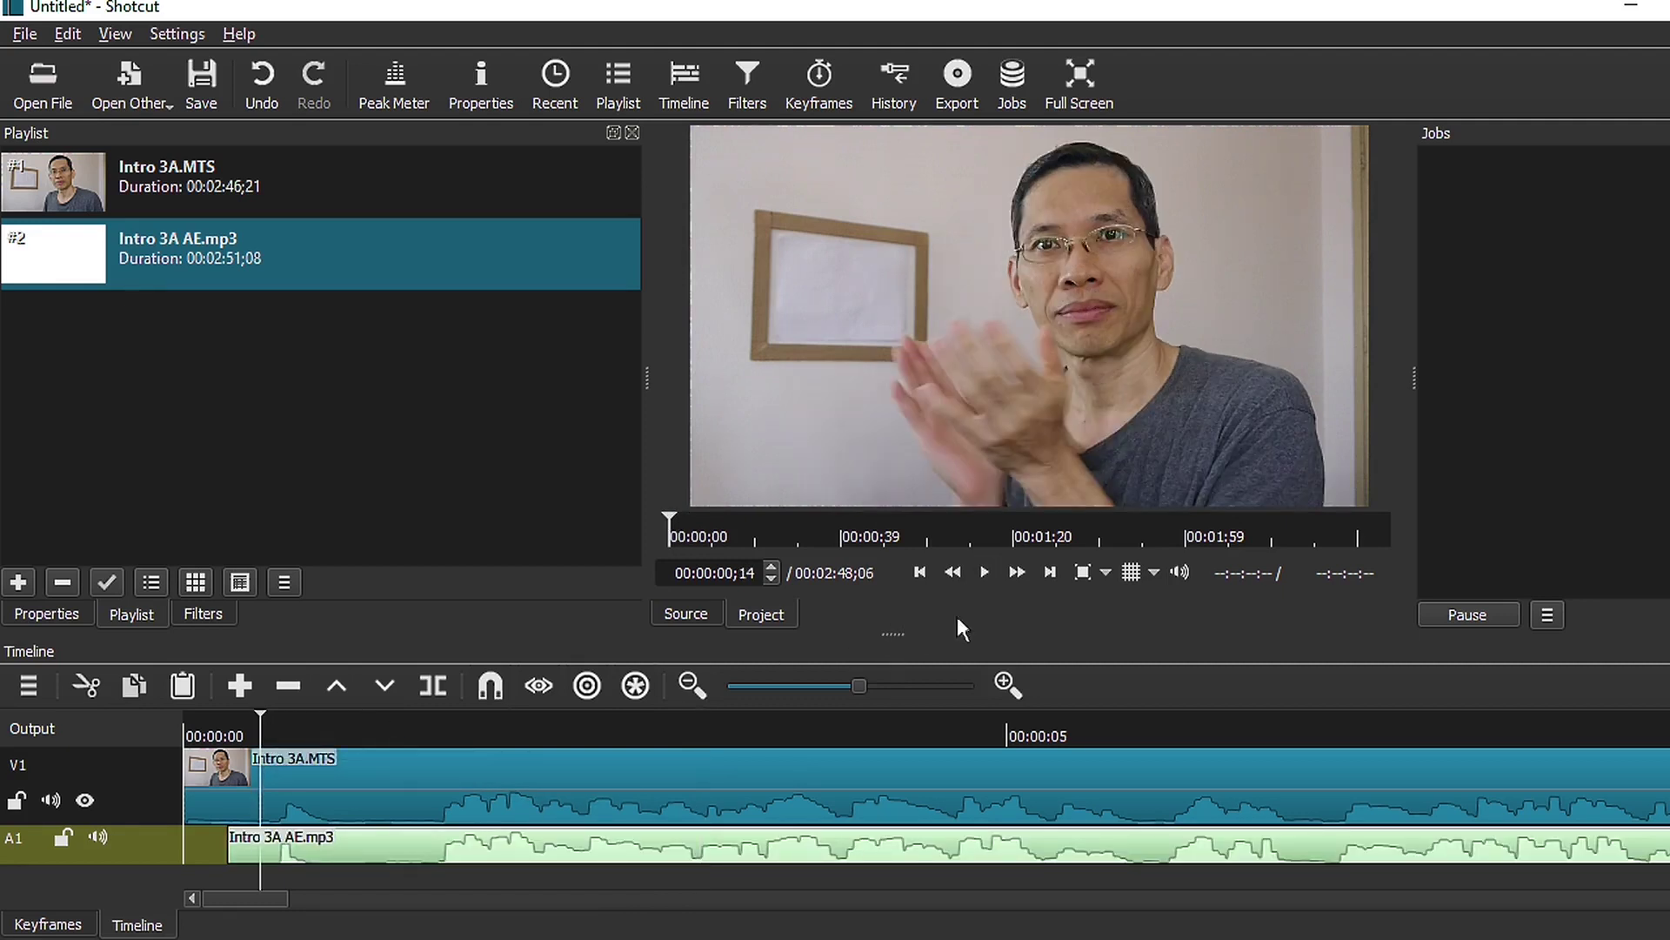
pyautogui.click(986, 572)
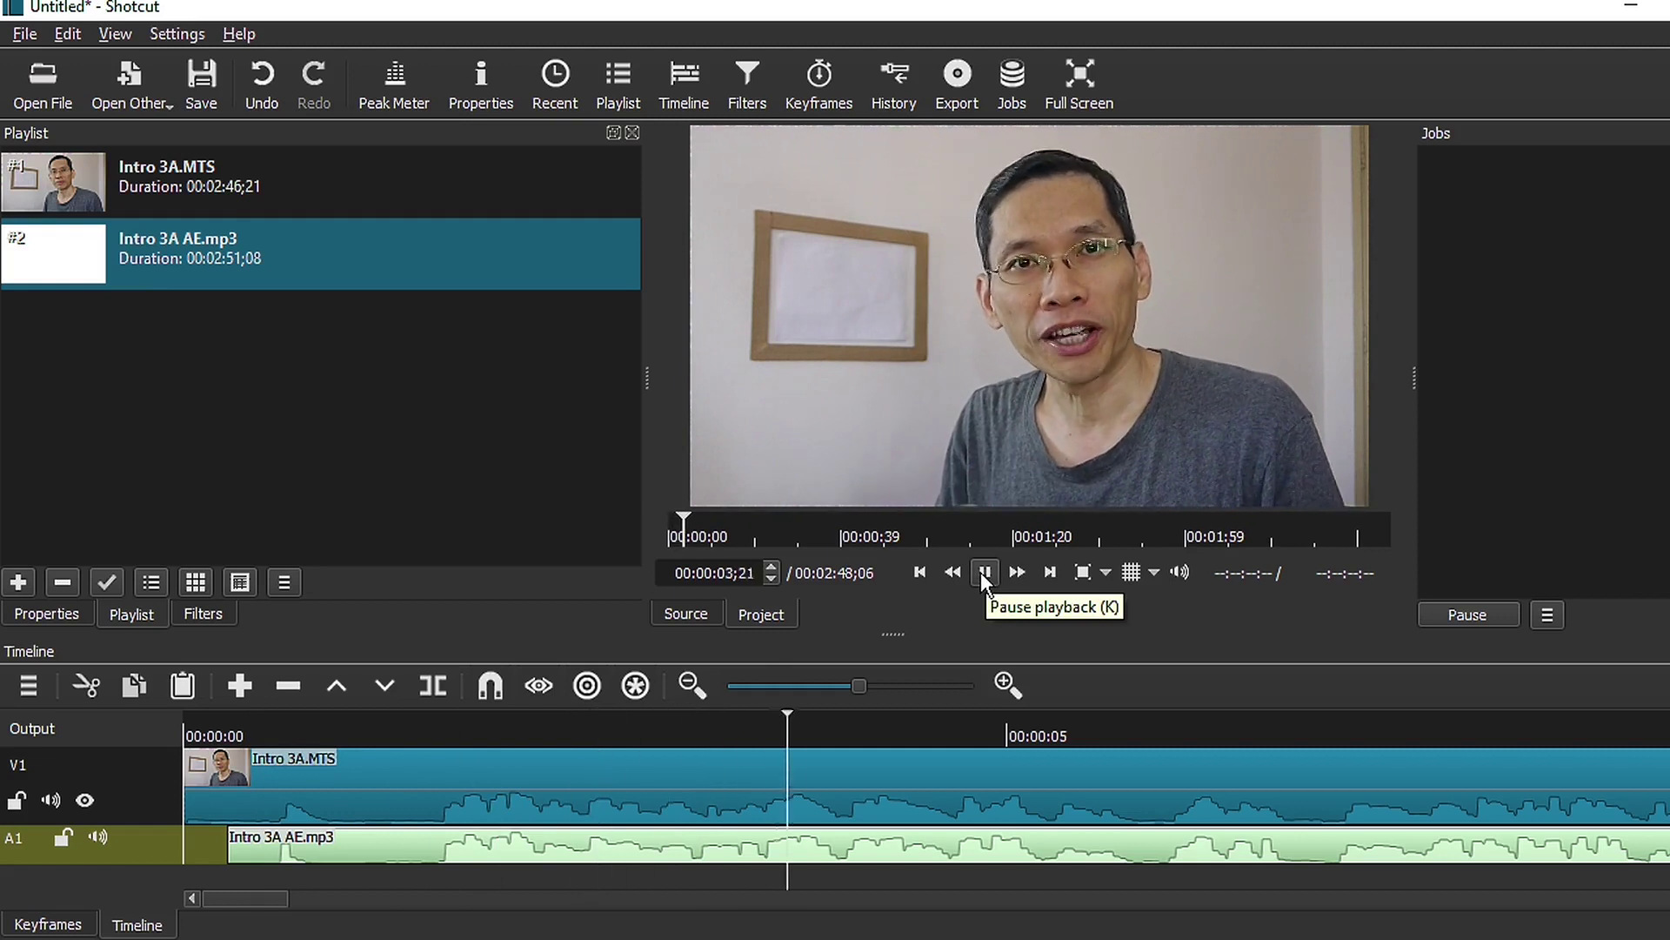
pyautogui.click(984, 571)
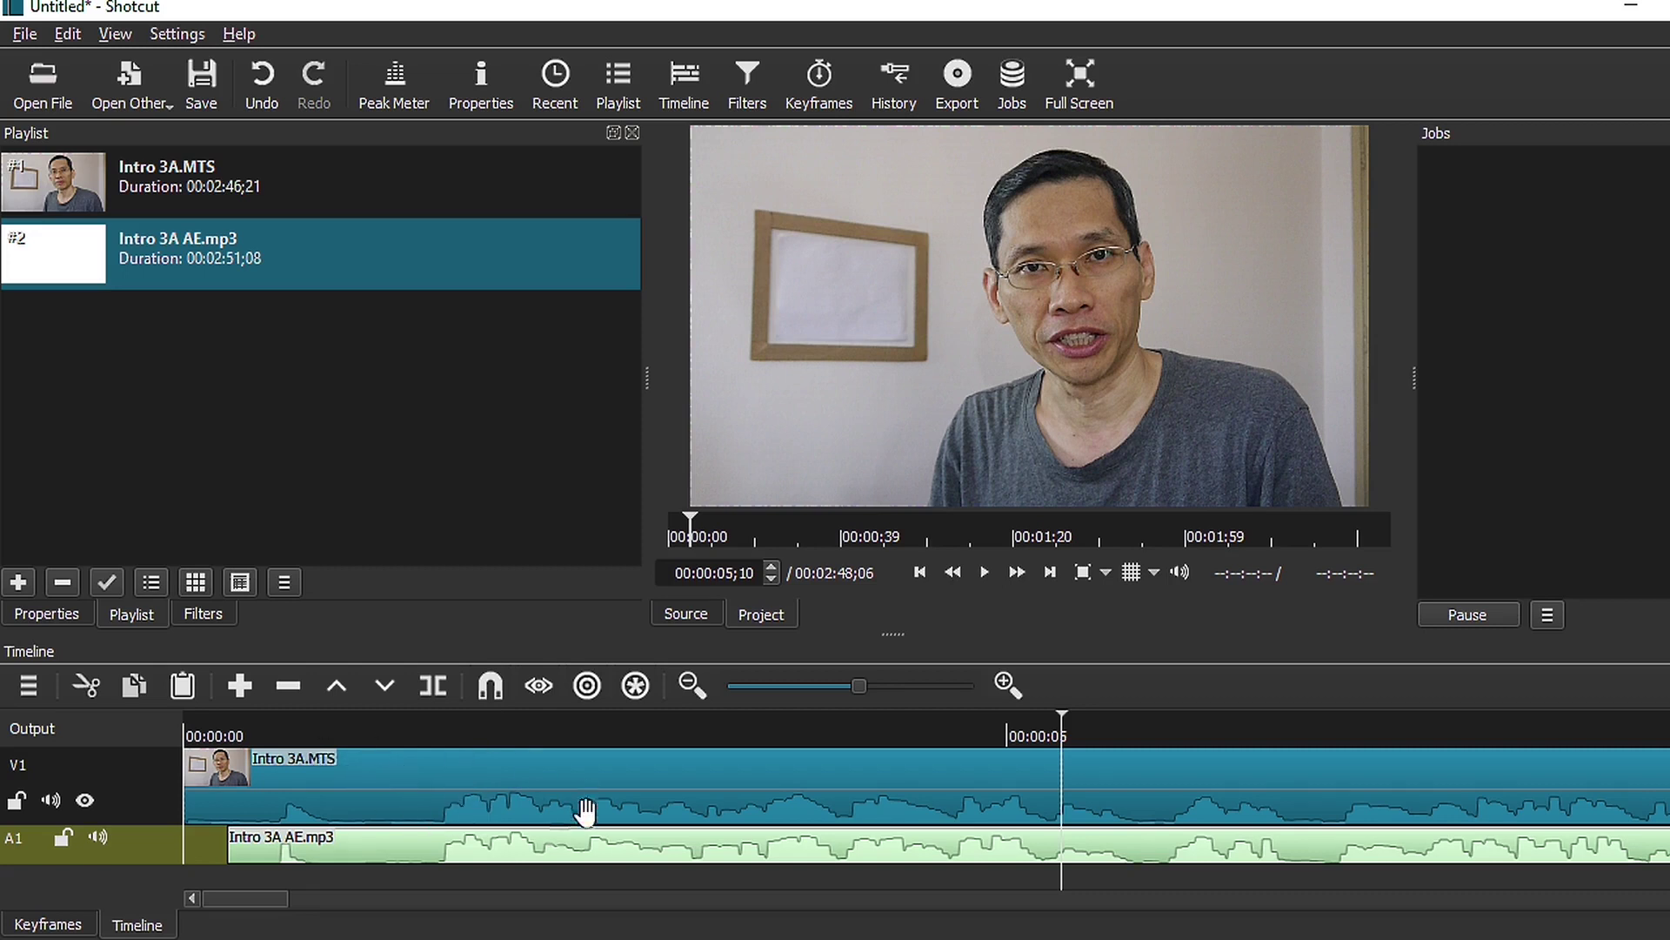
# Mute track V1's camera audio and return the playhead near the timeline start.
pyautogui.click(52, 800)
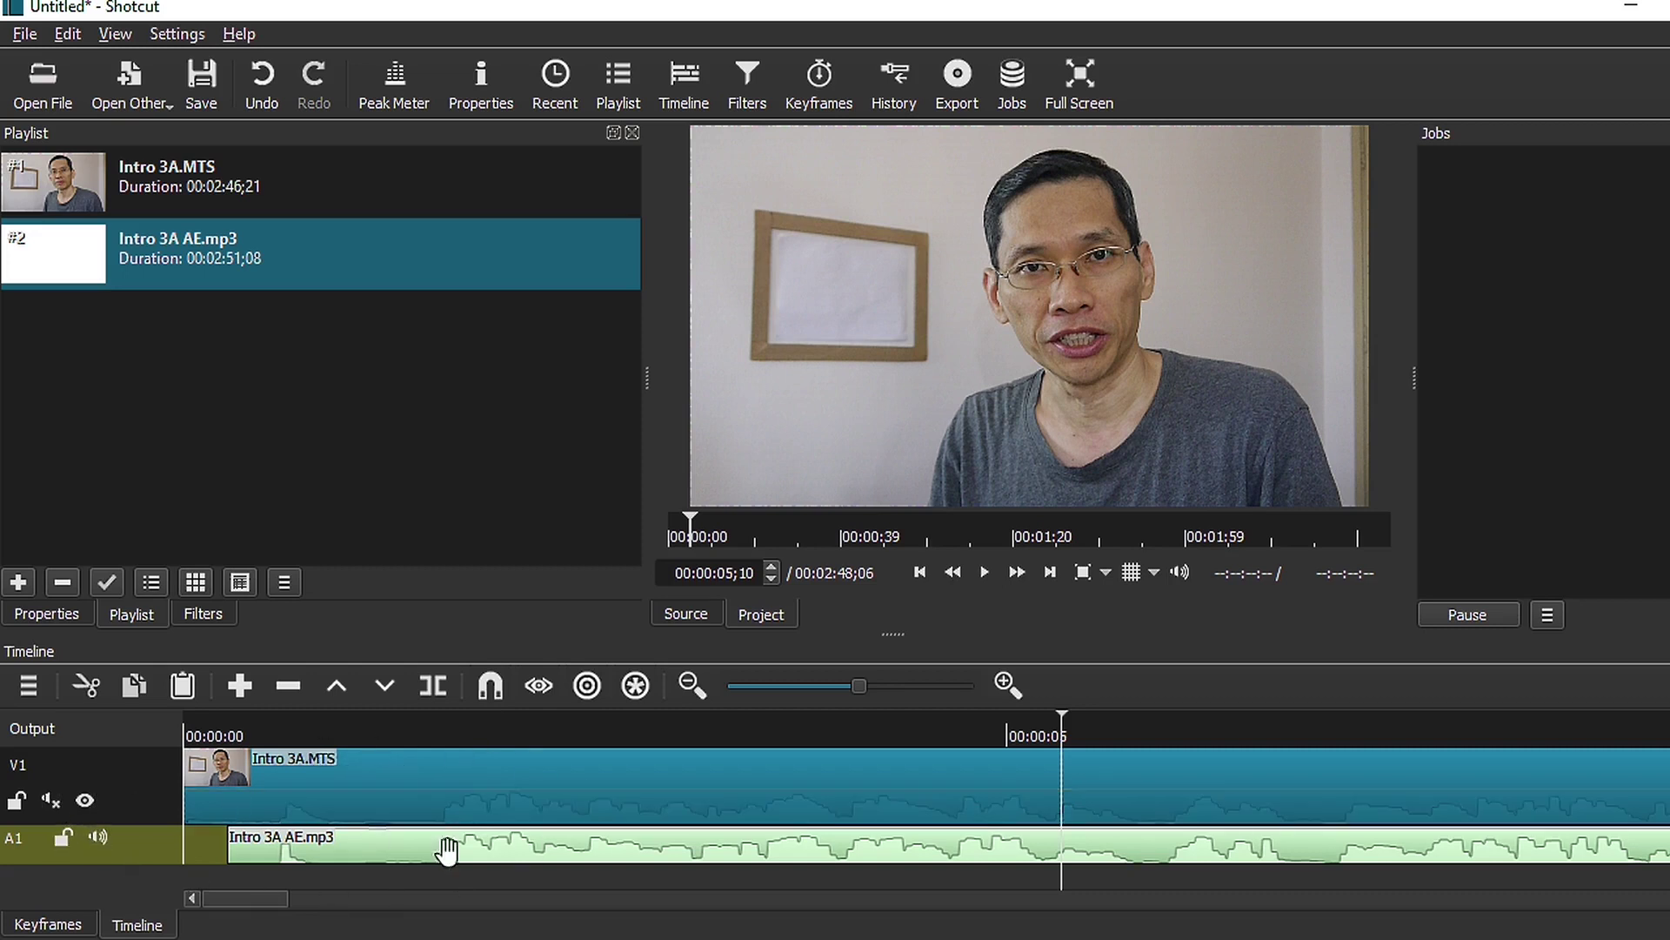
pyautogui.click(455, 741)
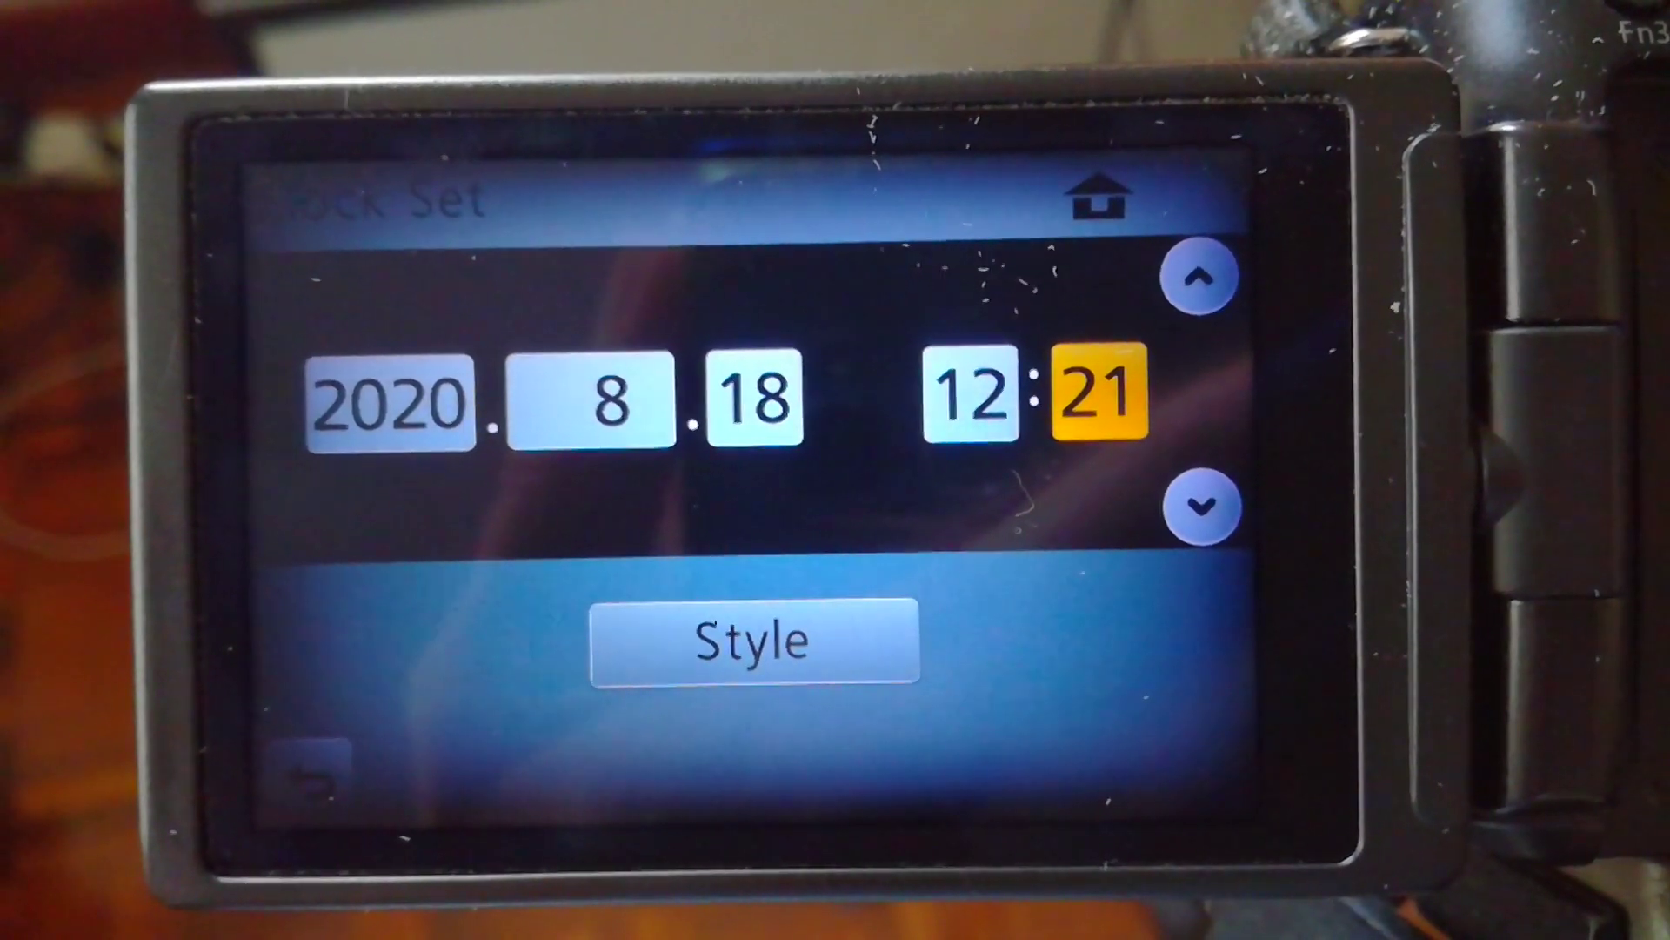
pyautogui.press('Escape')
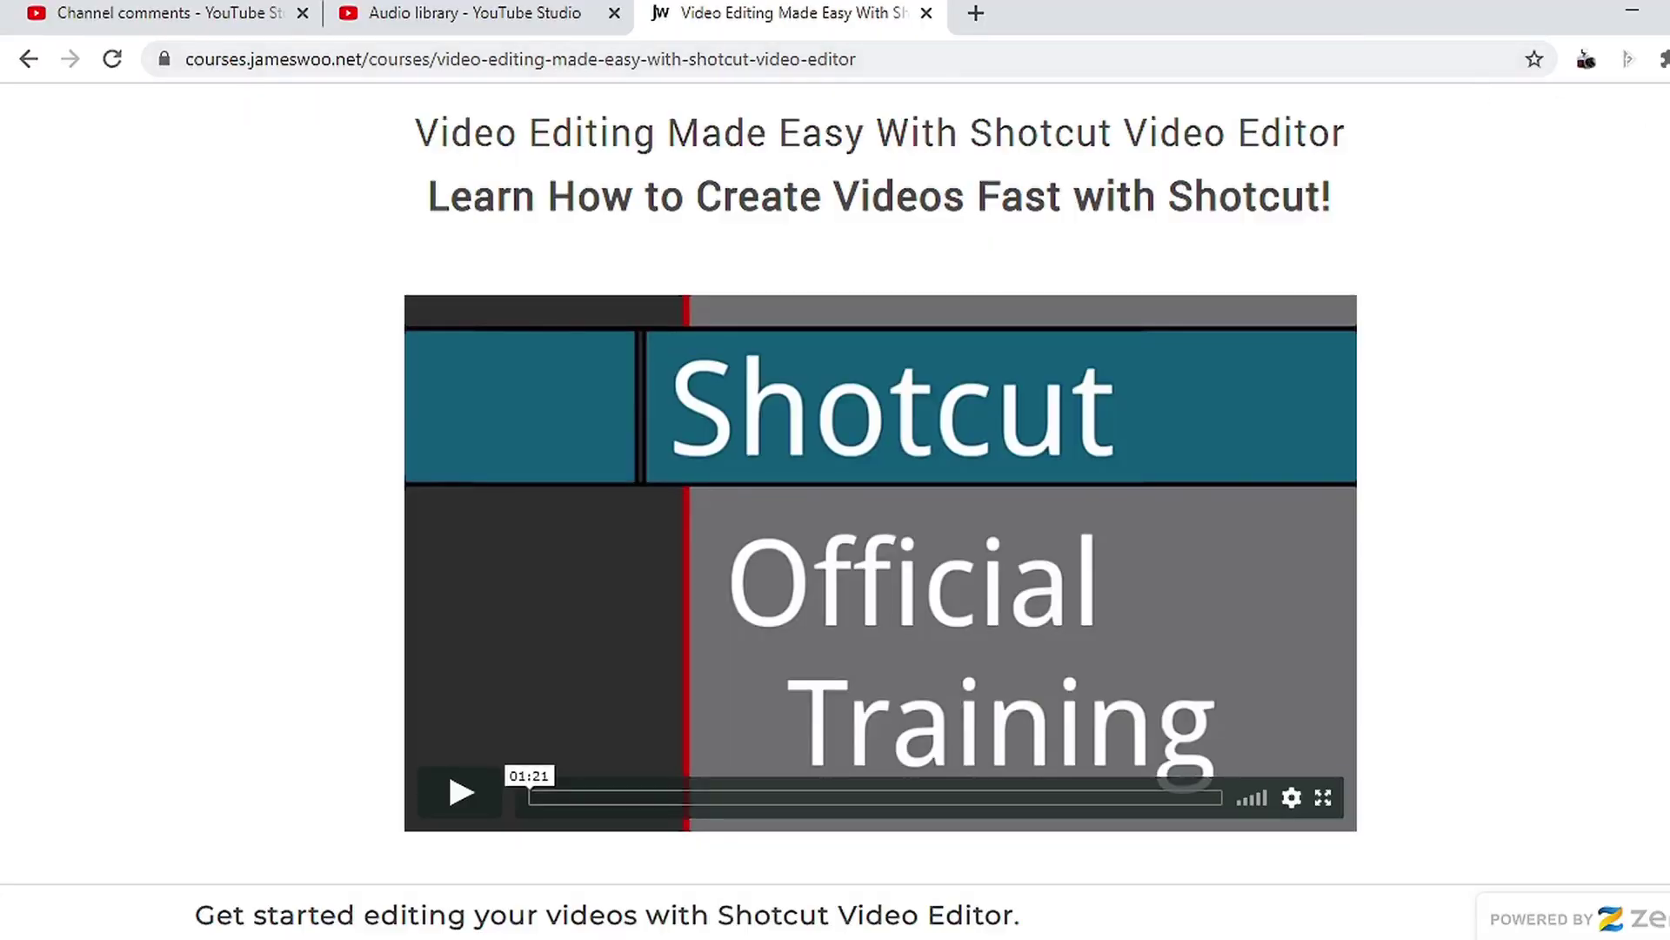
pyautogui.scroll(-5, 836, 522)
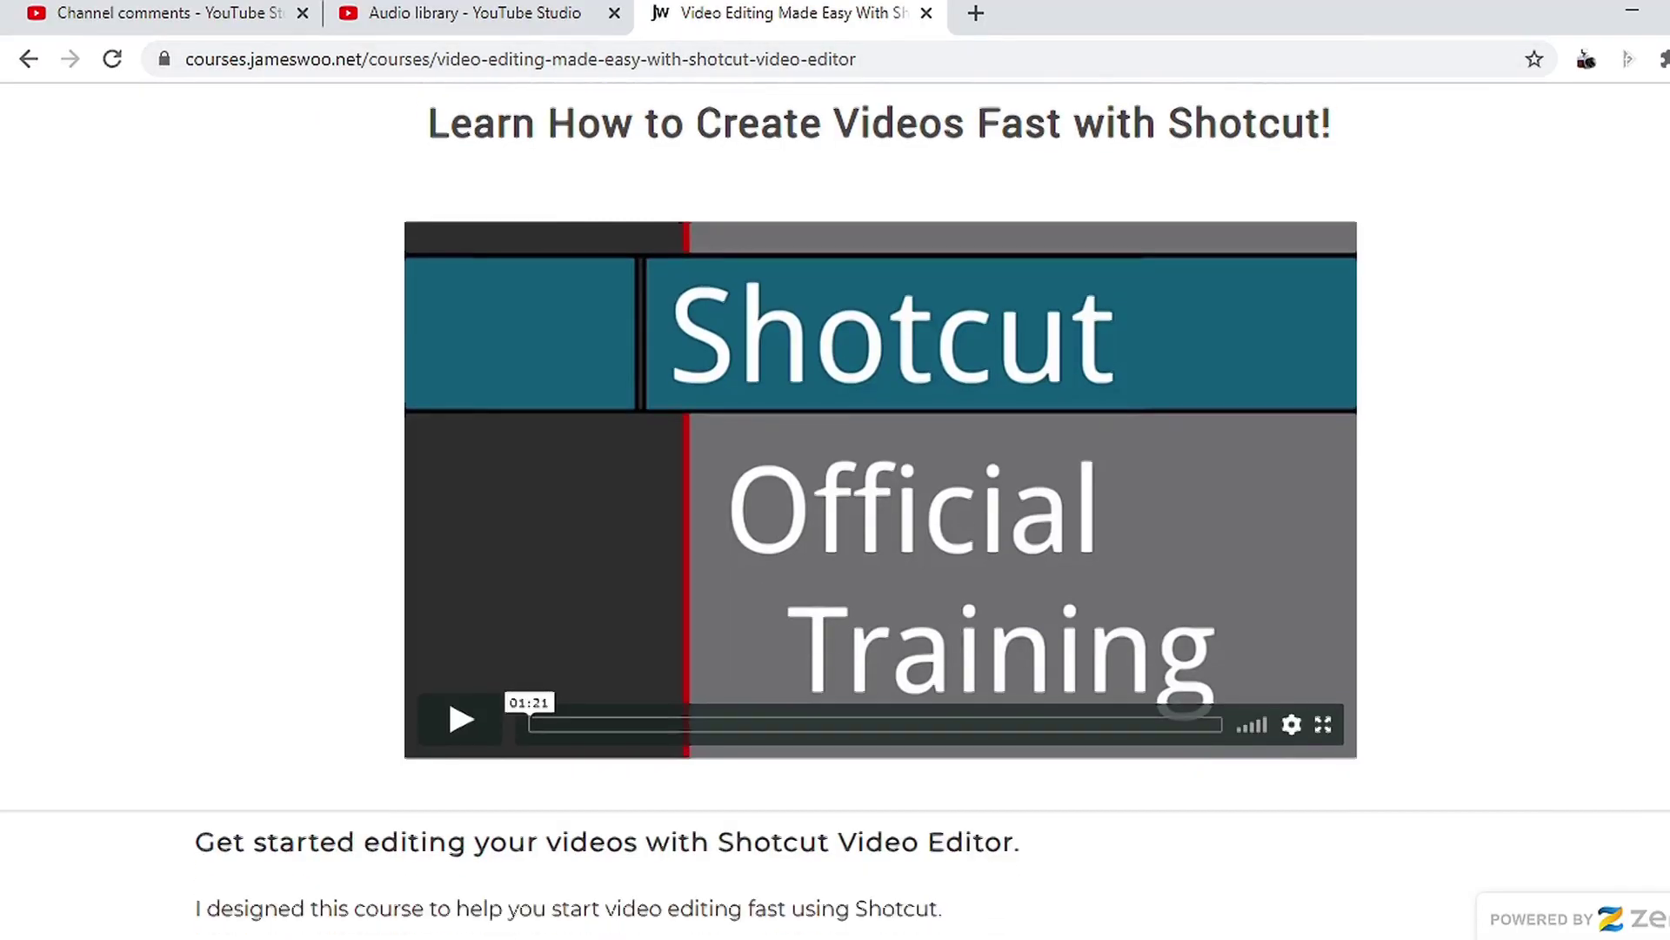
pyautogui.scroll(-2, 836, 522)
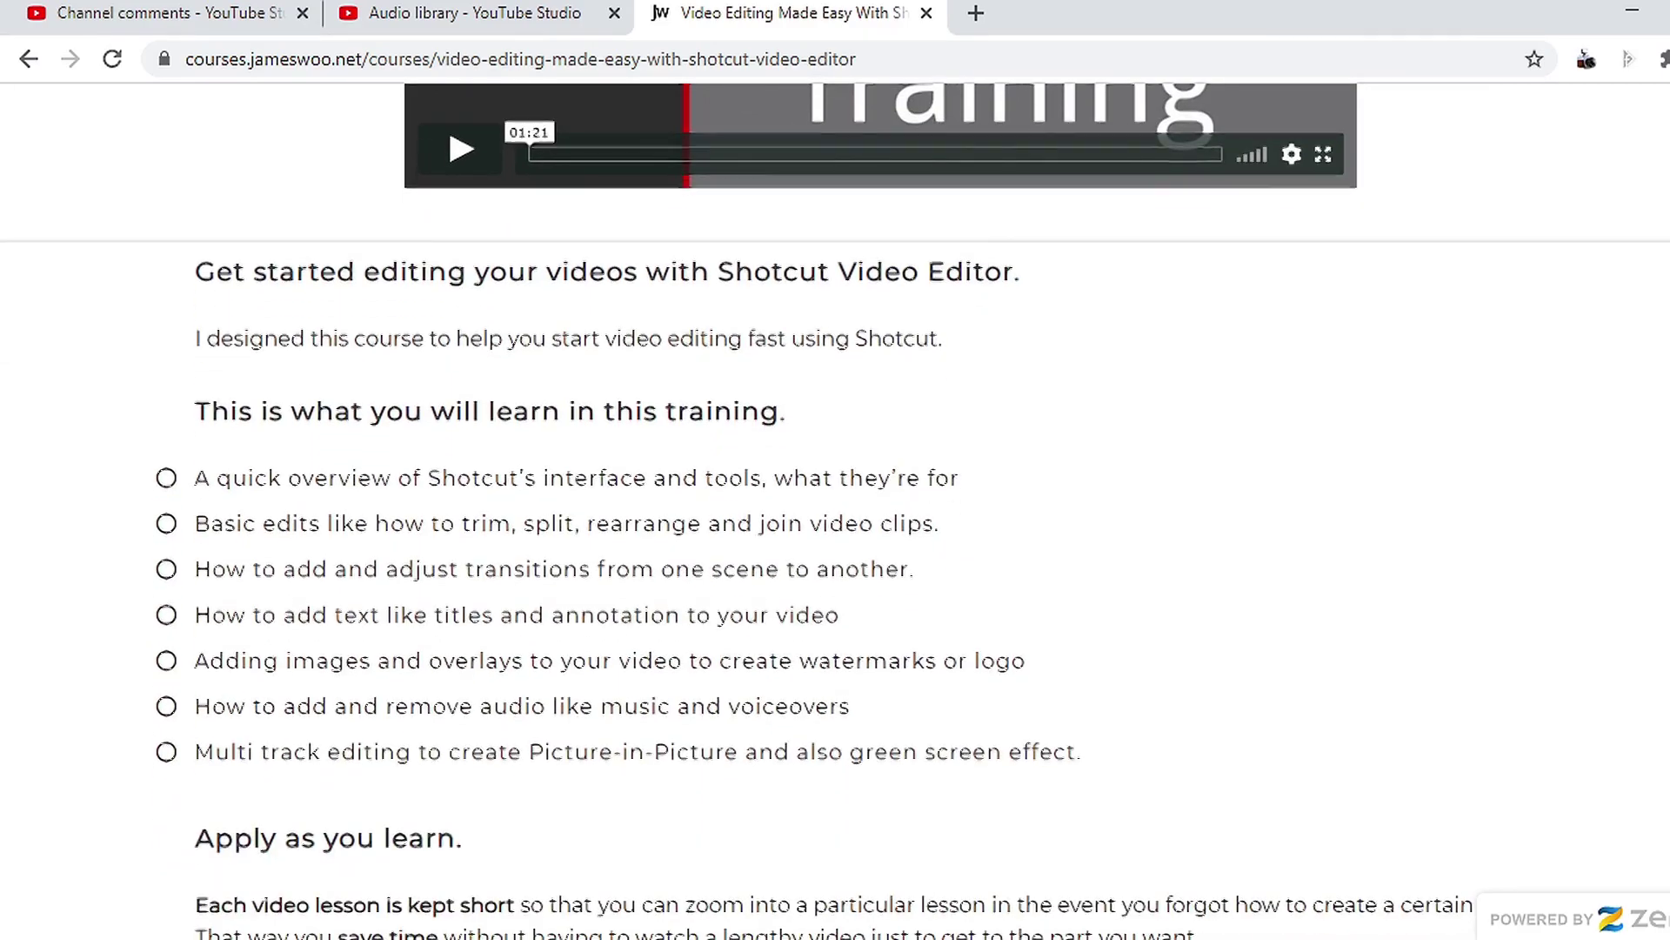
pyautogui.scroll(-6, 836, 522)
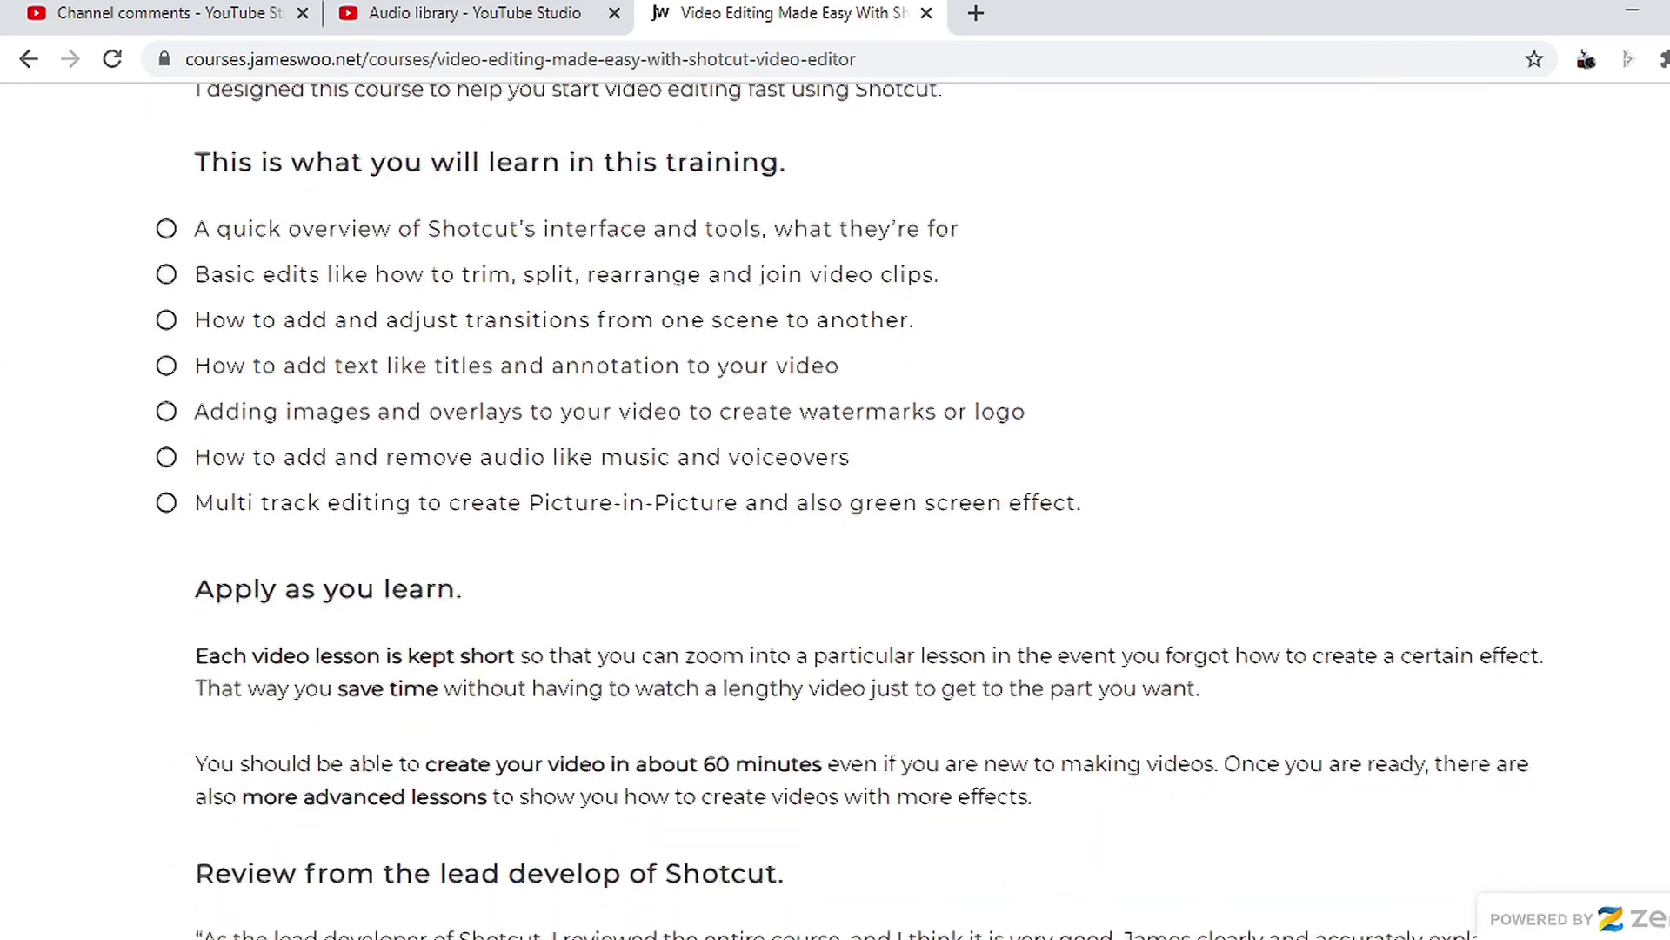